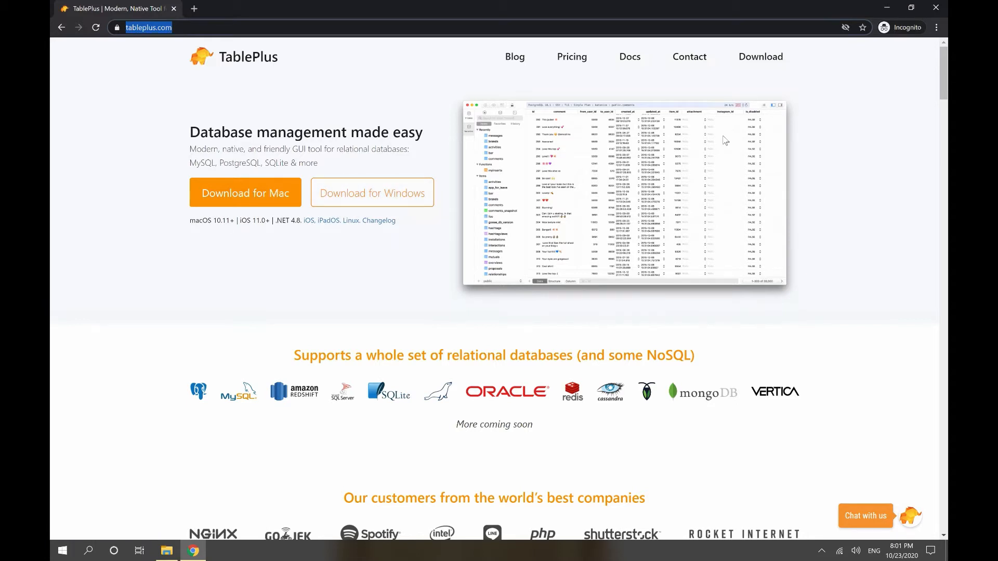
Minimize the Google Chrome window to uncover the Windows desktop icons.
{"action": "left_click", "coordinate": [887, 8]}
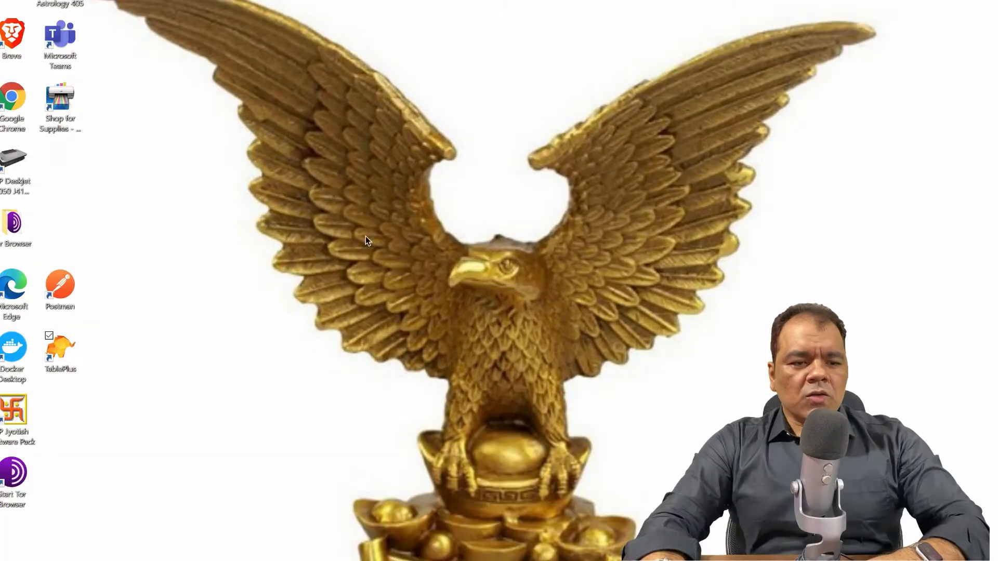
Start TablePlus from its desktop shortcut to reach the welcome window.
{"action": "left_click", "coordinate": [60, 349]}
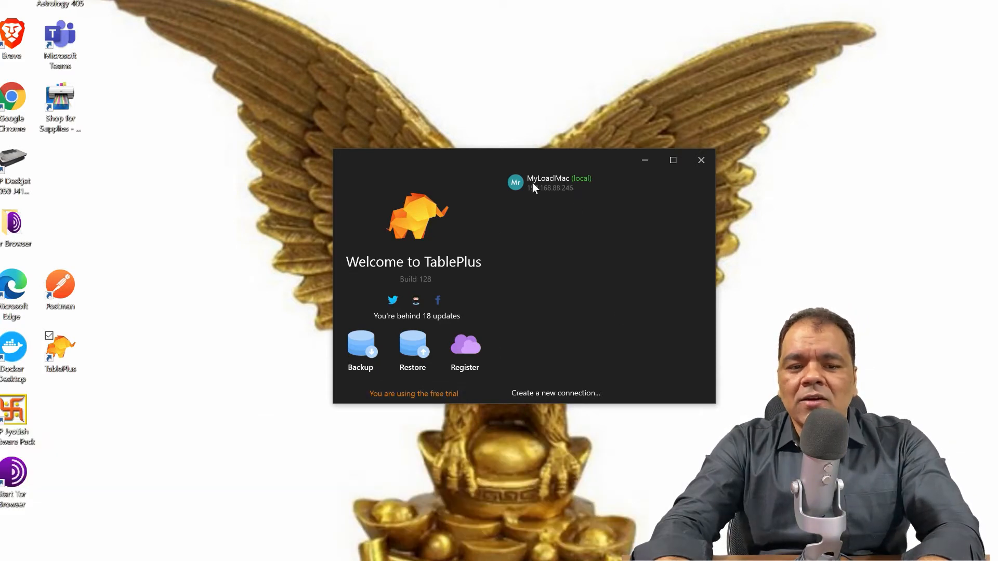
Open the edit dialog of the SQLOnMac SQL Server connection (host 192.168.29.98, port 1433).
{"action": "left_click", "coordinate": [533, 183]}
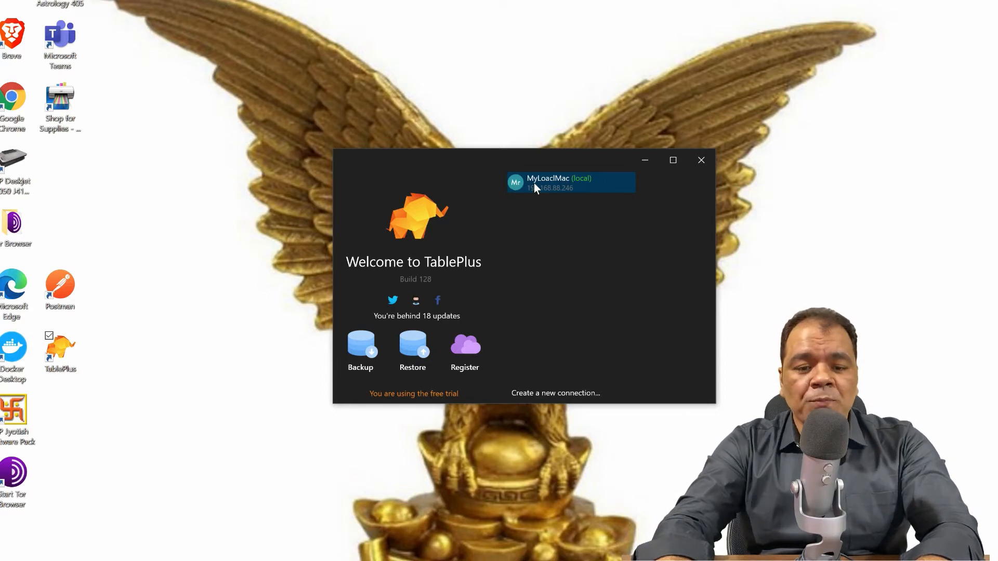
{"action": "left_click", "coordinate": [550, 393]}
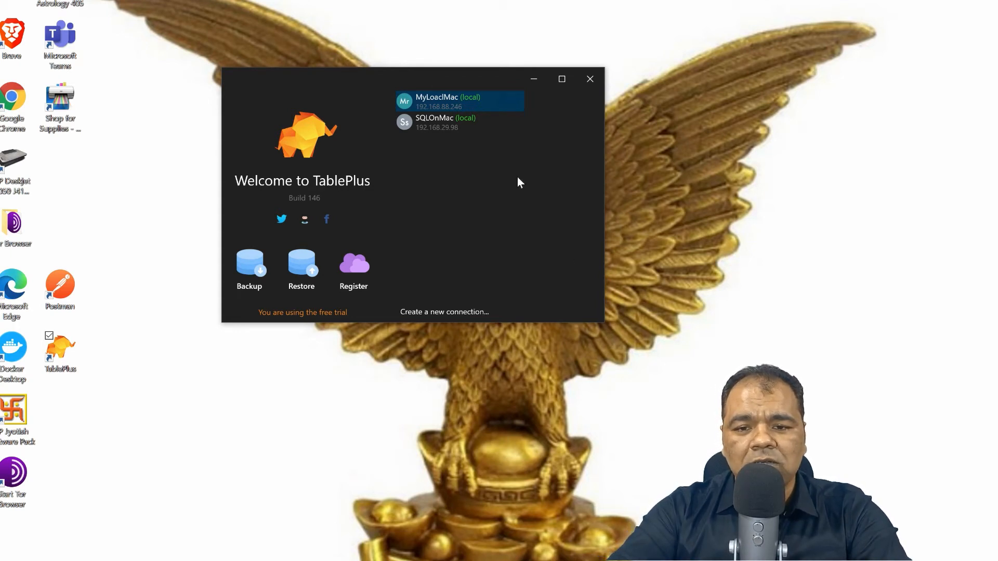
{"action": "left_click", "coordinate": [442, 135]}
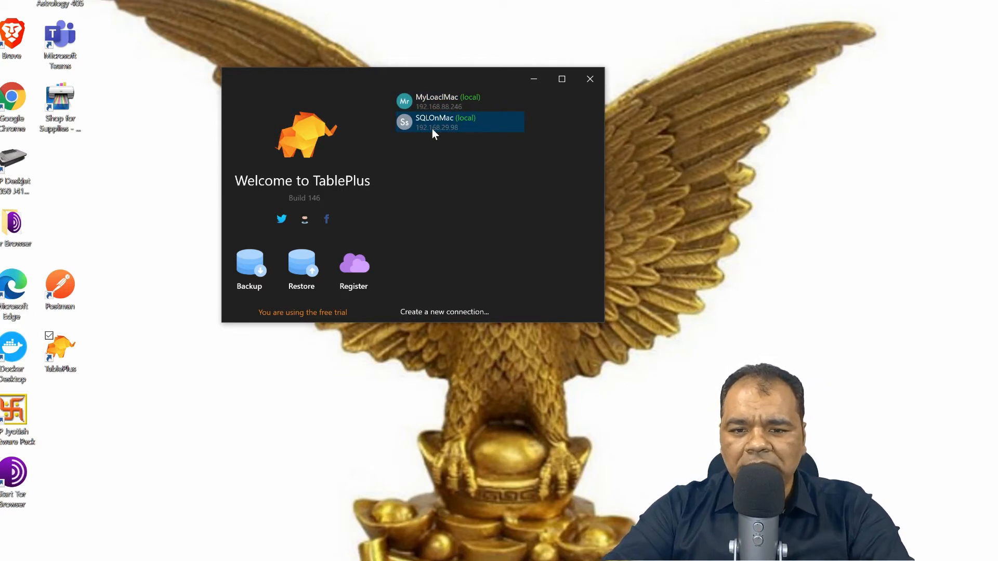
{"action": "right_click", "coordinate": [433, 134]}
{"action": "left_click", "coordinate": [376, 174]}
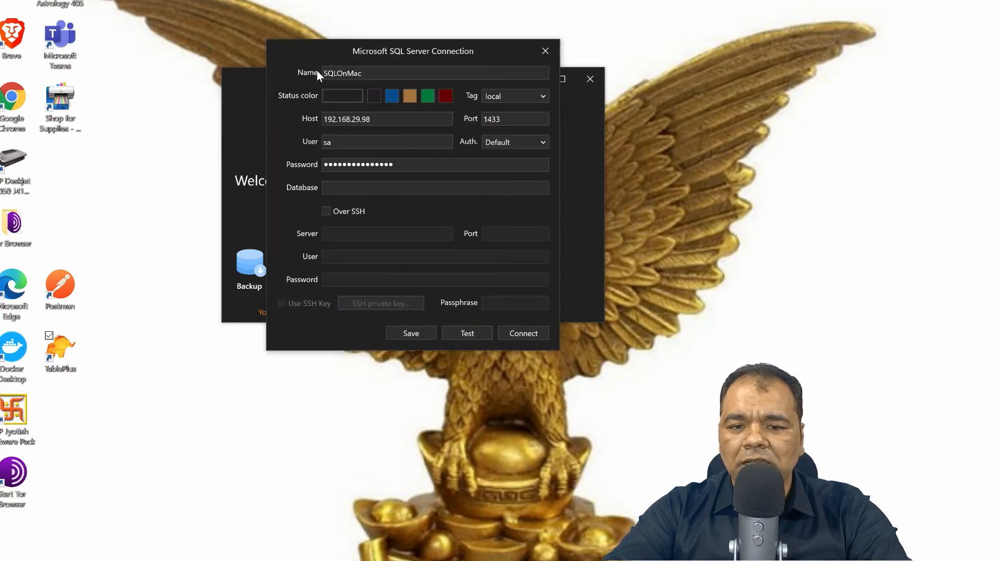
Test the SQLOnMac connection, acknowledge the 'connection is ok' message, and connect to SQL Server 2019.
{"action": "left_click", "coordinate": [327, 74]}
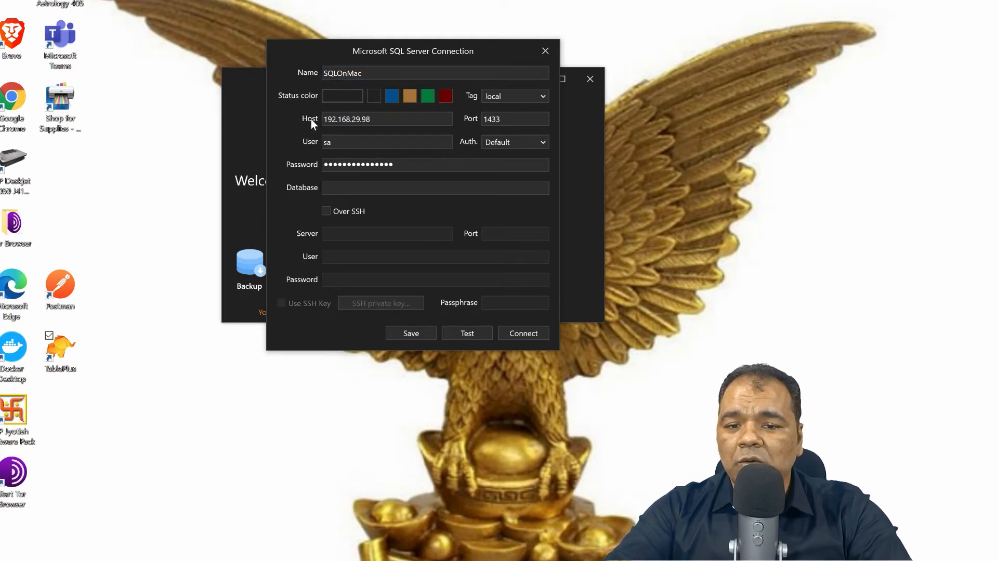
{"action": "left_click_drag", "start_coordinate": [379, 119], "coordinate": [300, 119]}
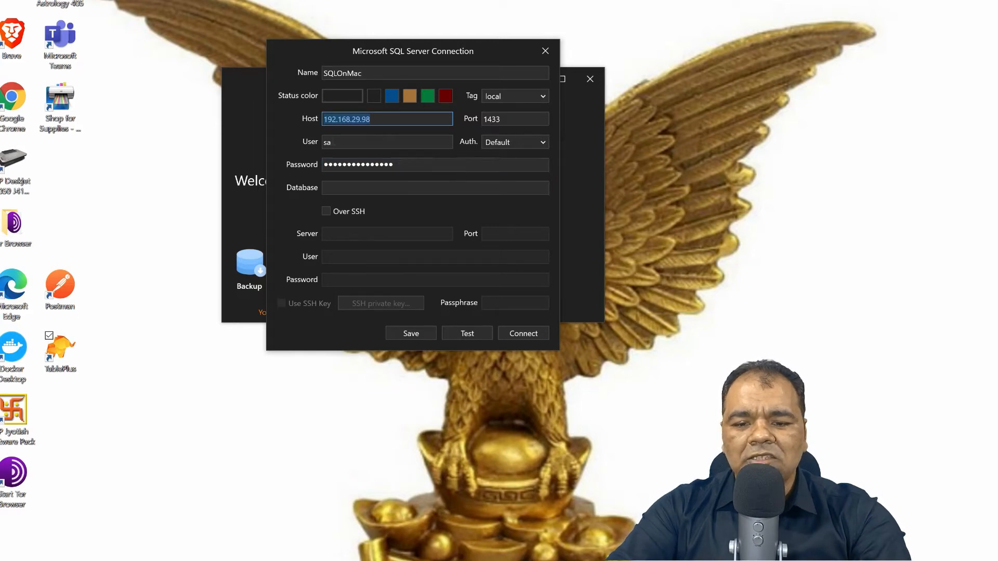
{"action": "left_click", "coordinate": [467, 335]}
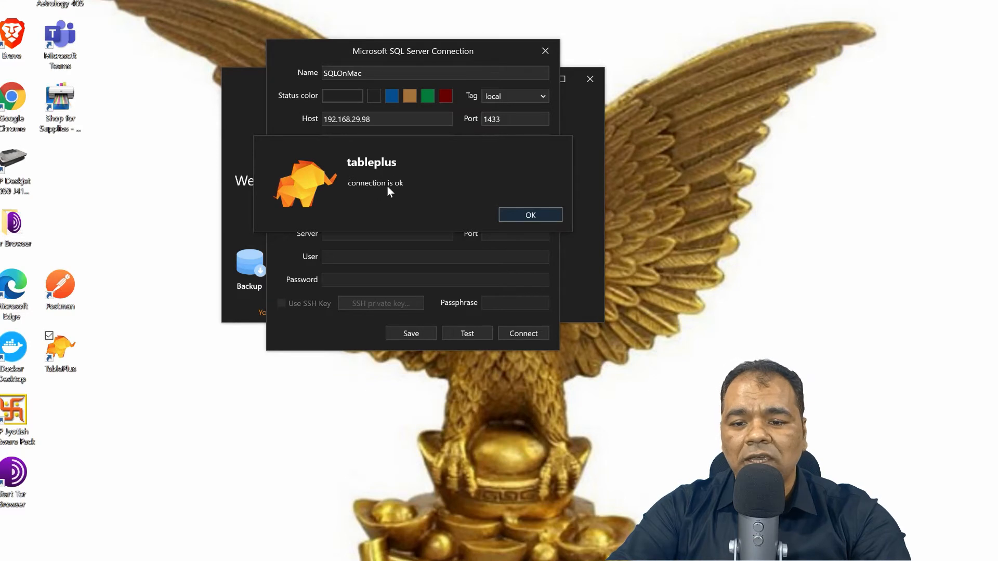
{"action": "left_click", "coordinate": [519, 214]}
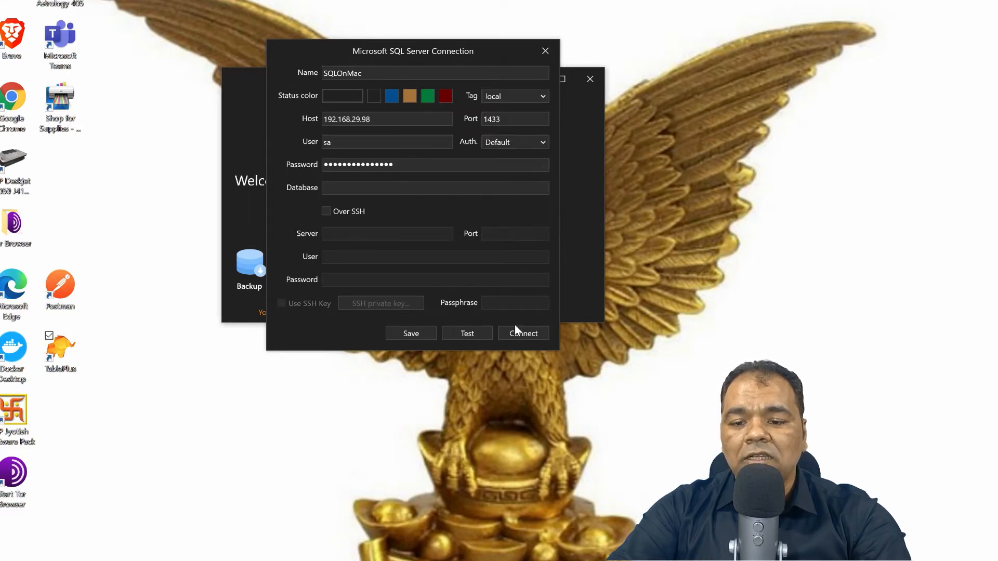
{"action": "left_click", "coordinate": [516, 337]}
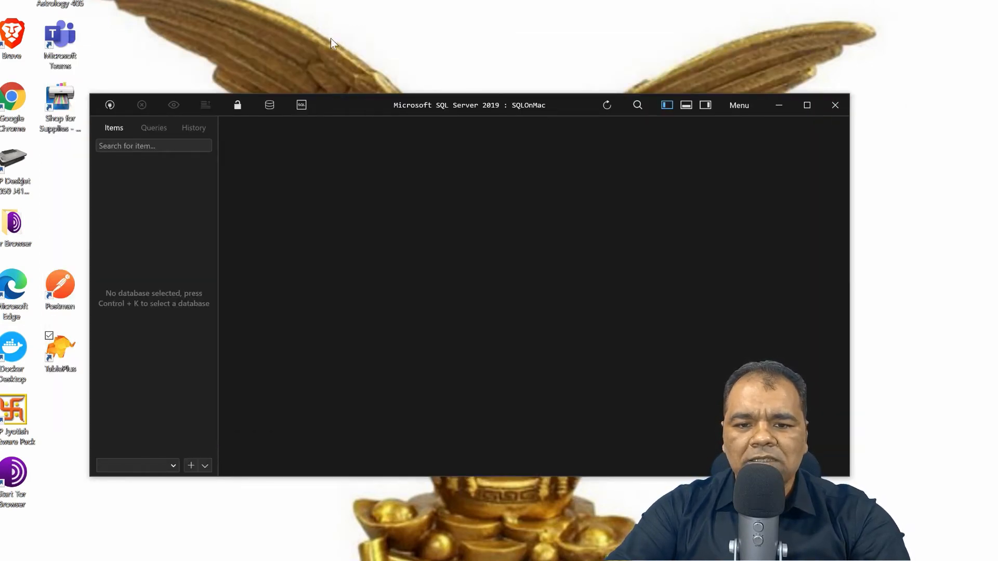
Maximize the SQLOnMac workspace, check the Queries and History lists, then return to Items.
{"action": "double_click", "coordinate": [344, 110]}
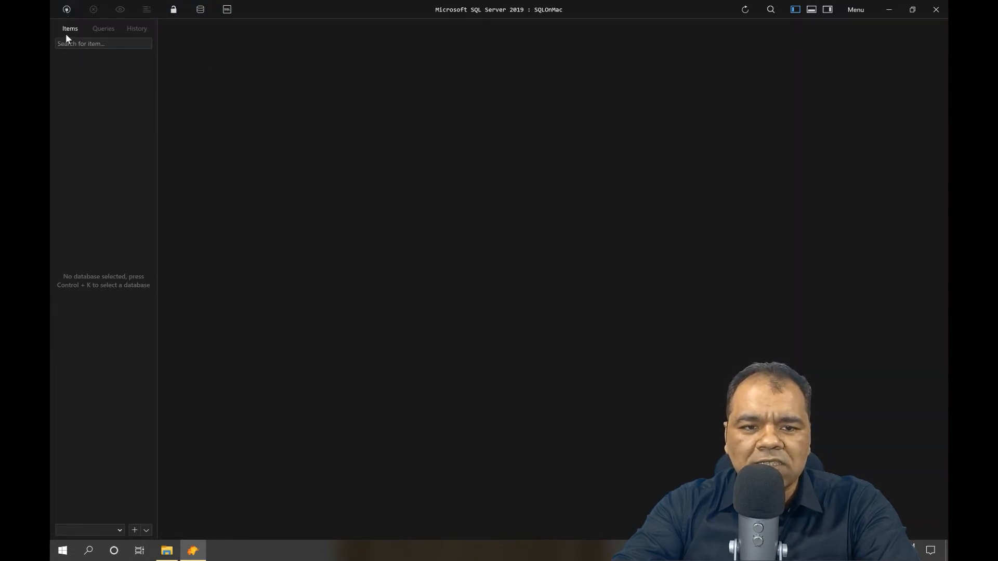
{"action": "left_click", "coordinate": [98, 26]}
{"action": "left_click", "coordinate": [137, 30]}
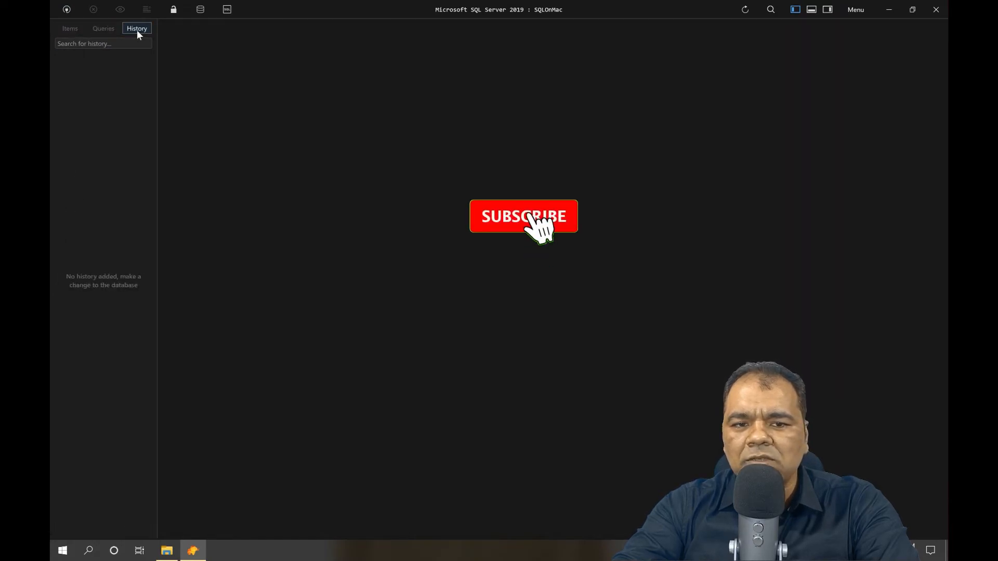
{"action": "left_click", "coordinate": [70, 30]}
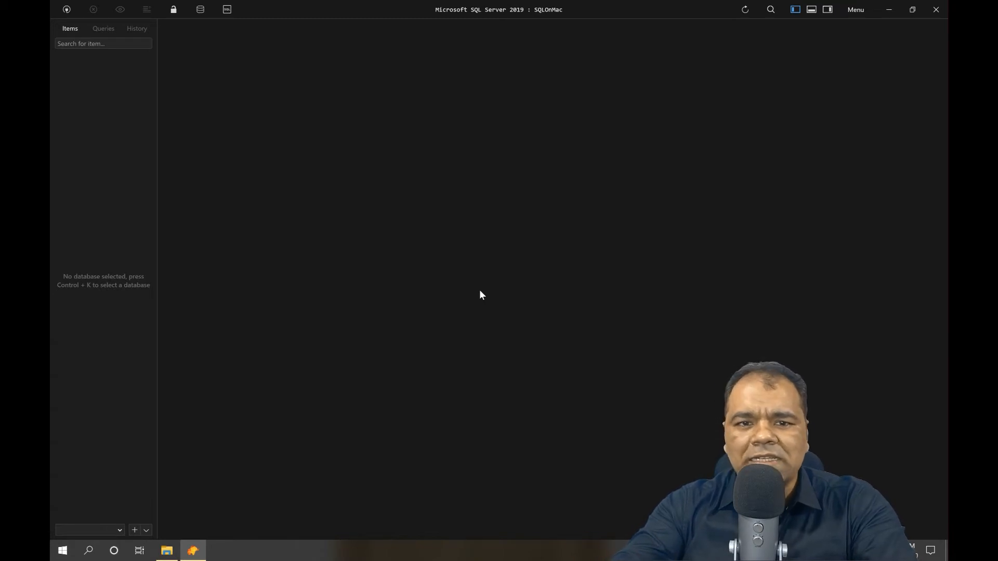
Browse the server's databases and open ModernArchitectureShopDb.Services.StoreDb instead of creating a new one.
{"action": "left_click", "coordinate": [200, 10]}
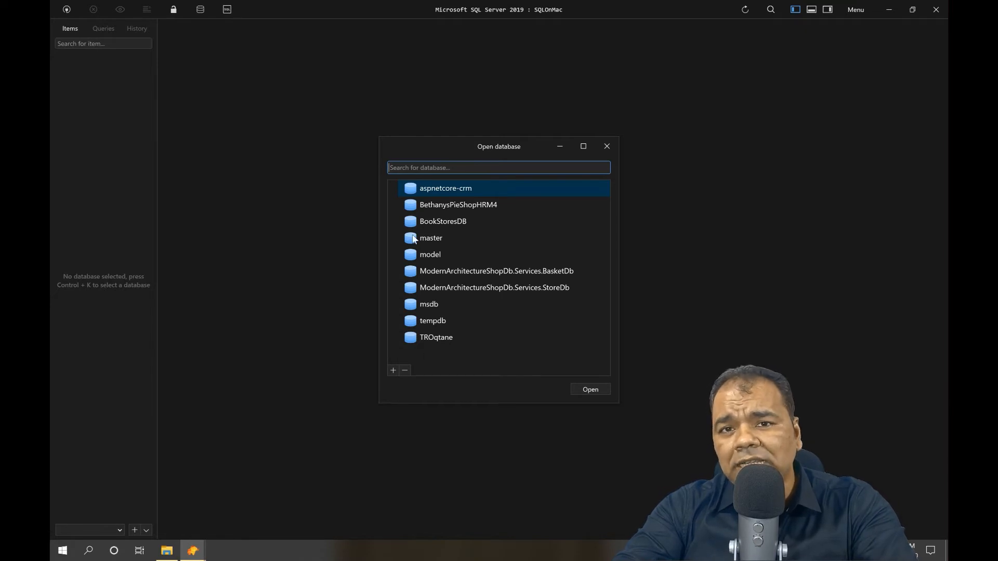
{"action": "left_click", "coordinate": [388, 370]}
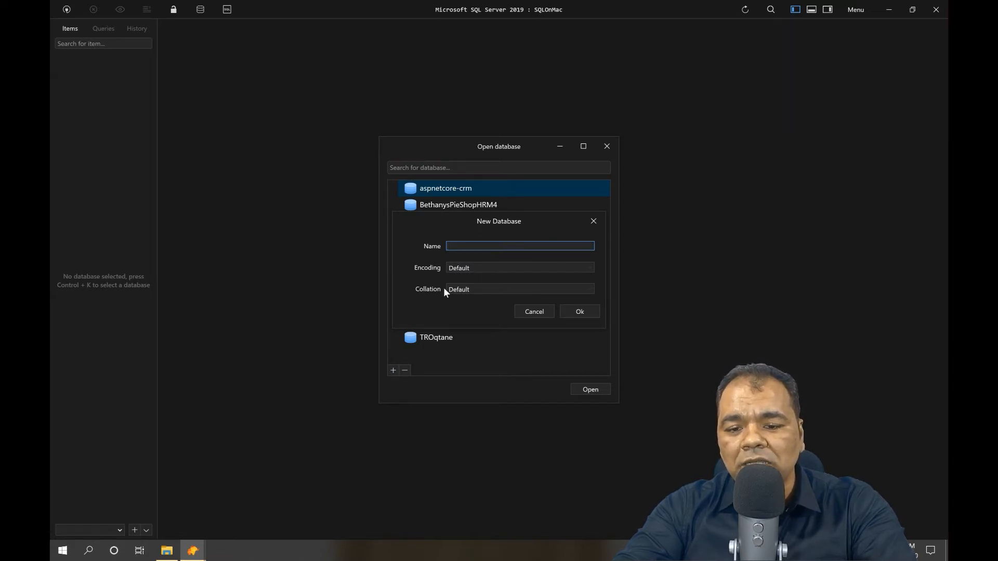
{"action": "left_click", "coordinate": [534, 312]}
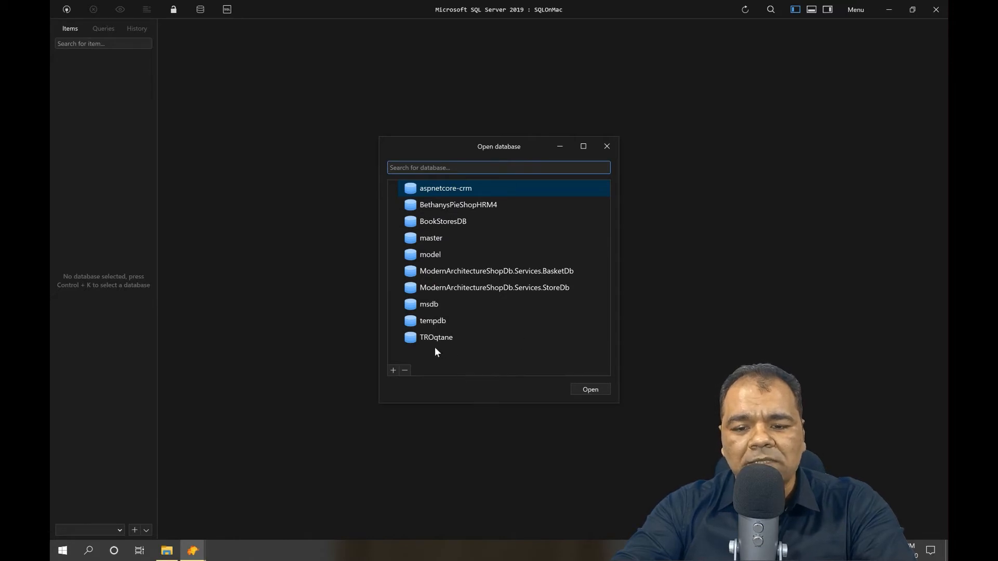
{"action": "left_click", "coordinate": [433, 320]}
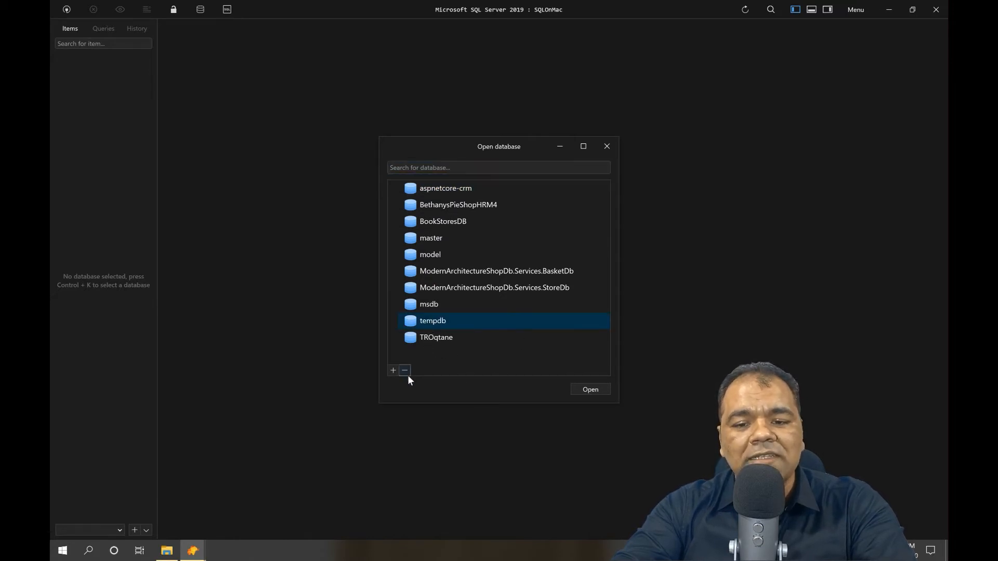
{"action": "left_click", "coordinate": [438, 223]}
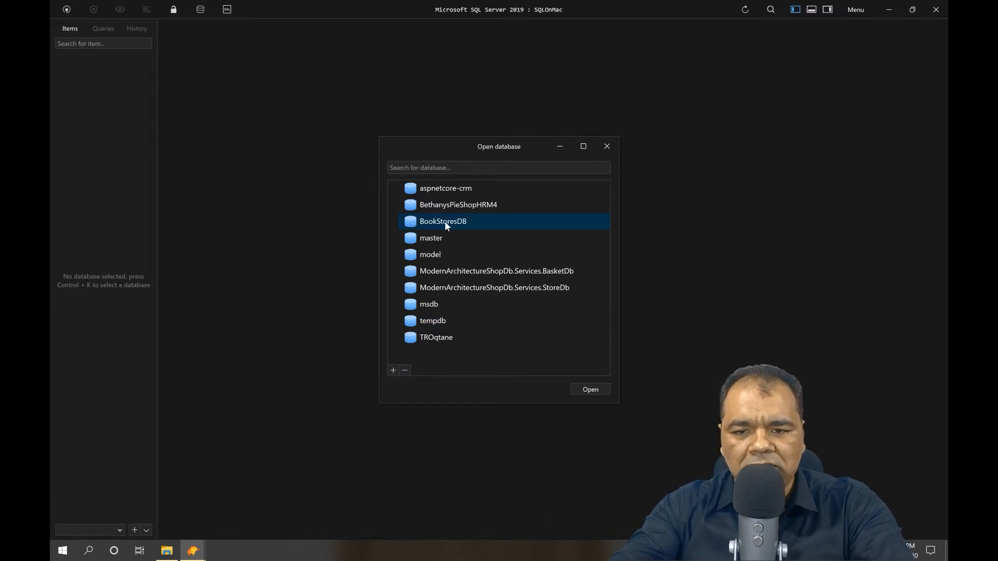
{"action": "left_click", "coordinate": [478, 287]}
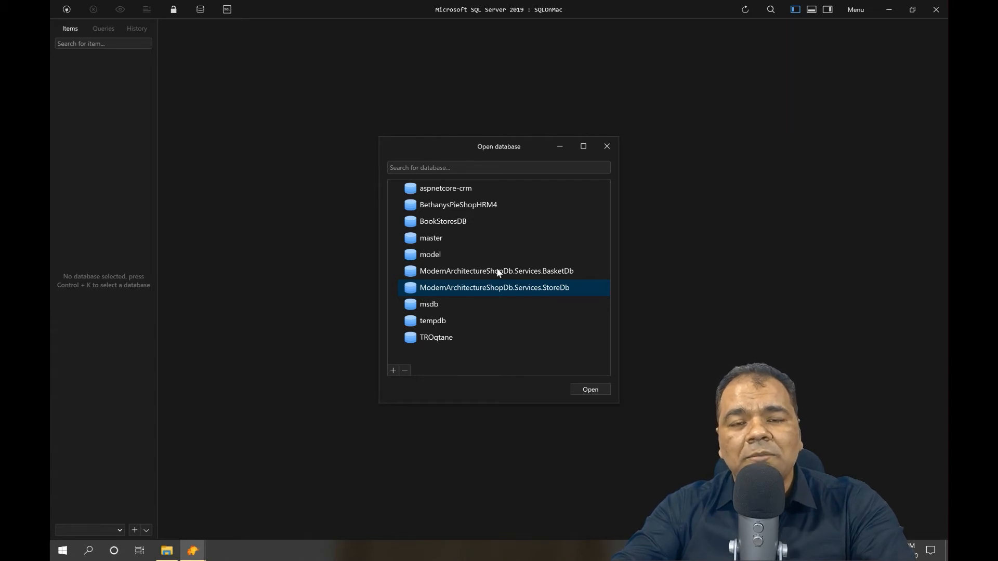
{"action": "left_click", "coordinate": [588, 392]}
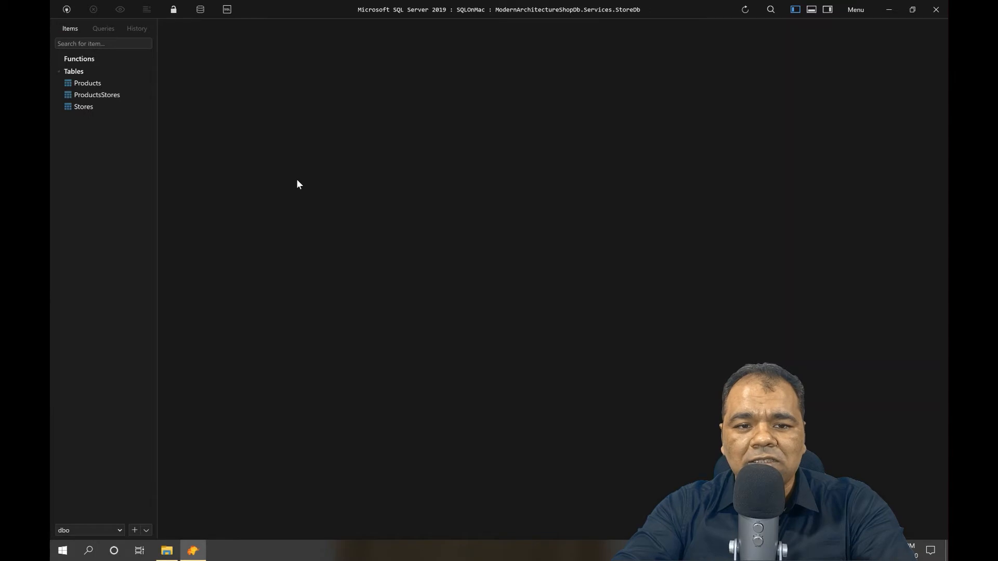
Open the Products, ProductsStores and Stores tables in separate tabs.
{"action": "left_click", "coordinate": [92, 84]}
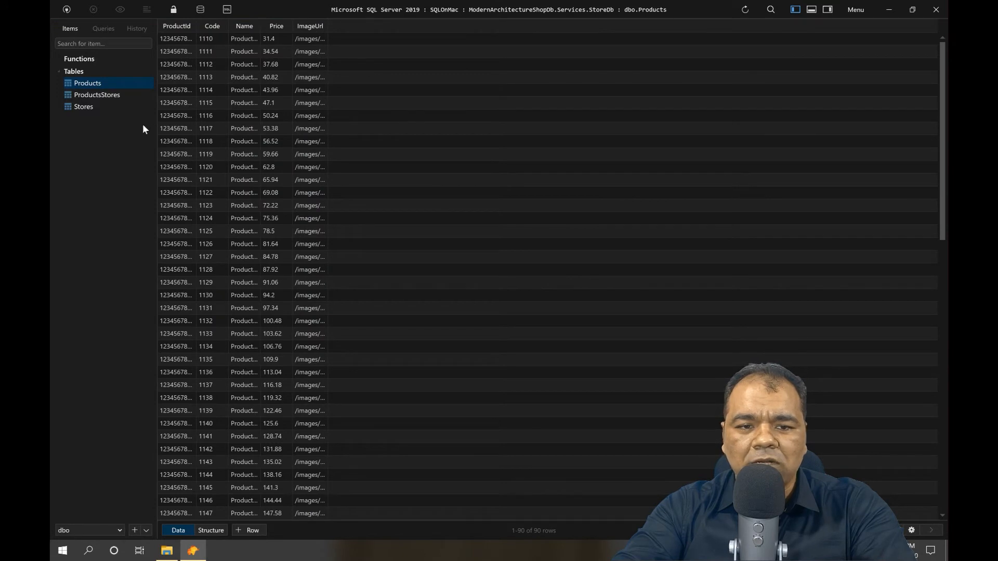
{"action": "left_click", "coordinate": [99, 95]}
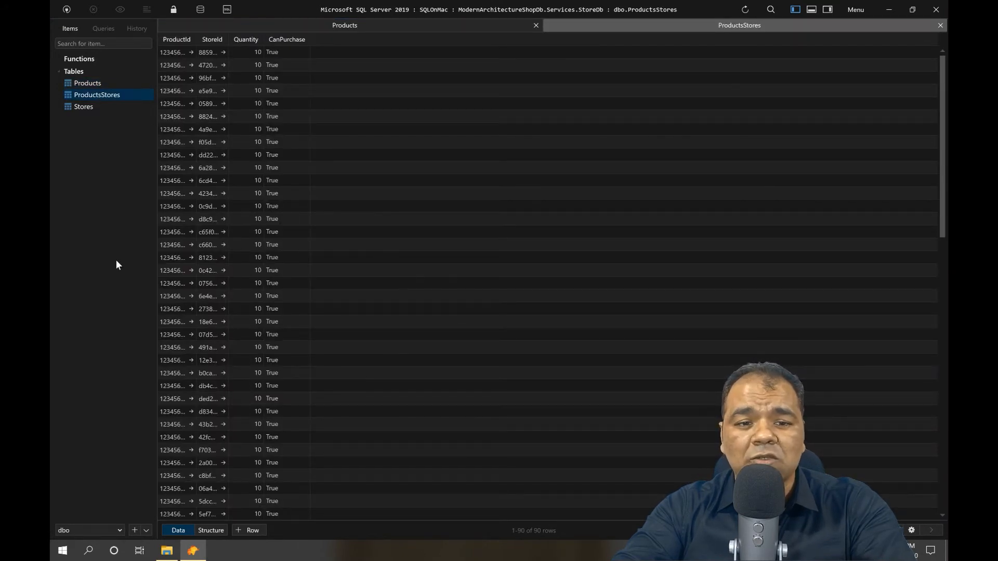
{"action": "left_click", "coordinate": [85, 107]}
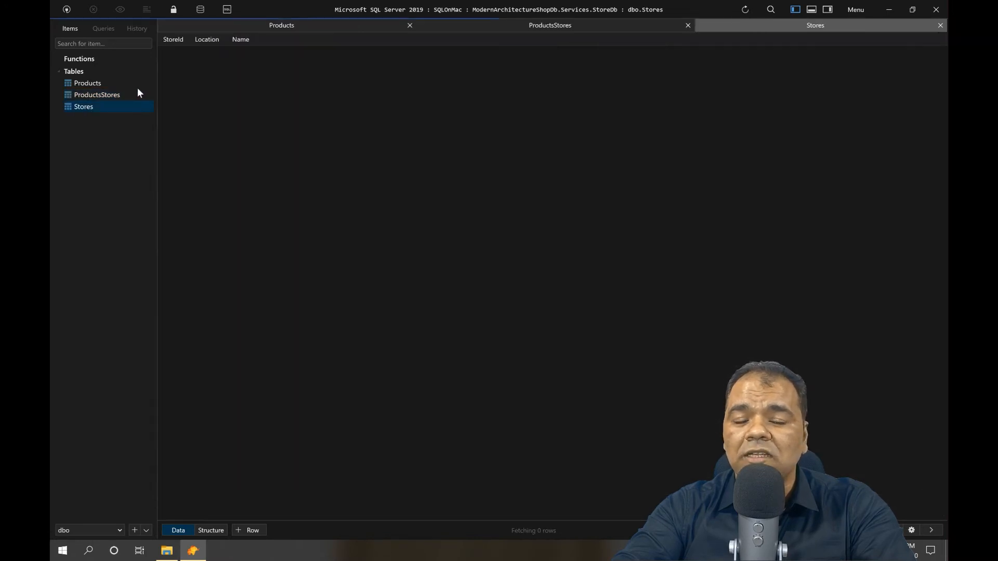
{"action": "left_click", "coordinate": [87, 59]}
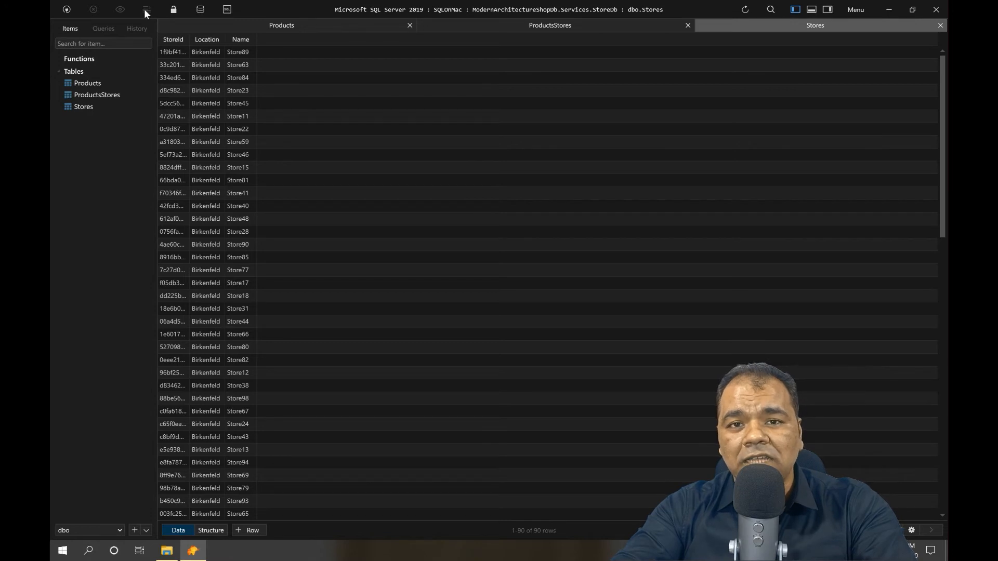
Queue a Truncate with Cascade on the Stores table, then discard that pending change.
{"action": "right_click", "coordinate": [83, 106]}
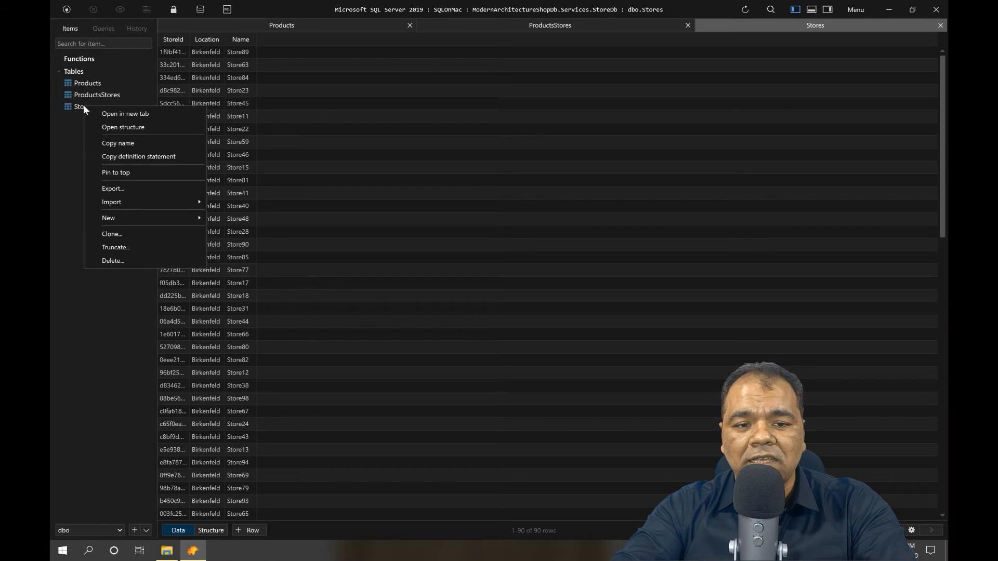
{"action": "left_click", "coordinate": [112, 249]}
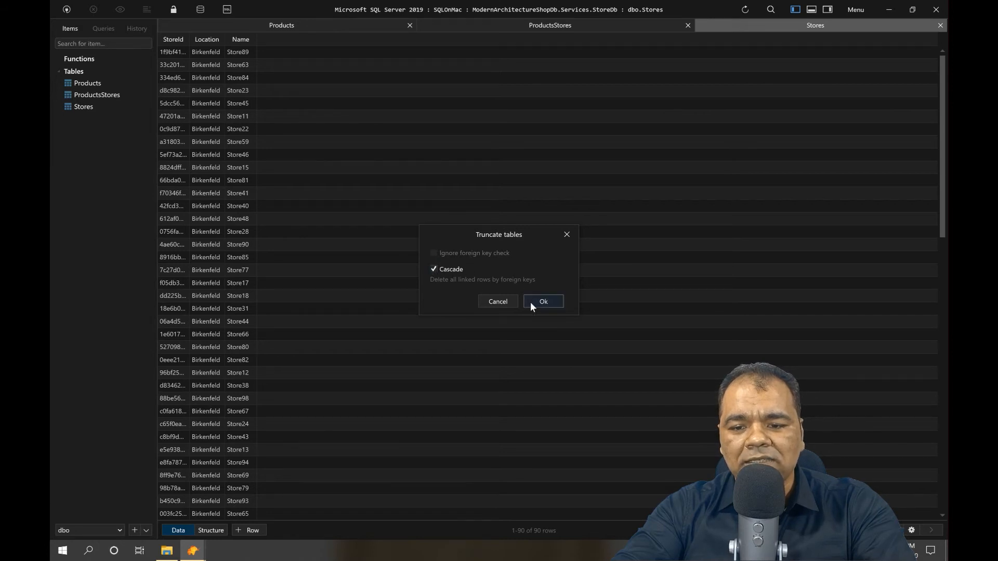
{"action": "left_click", "coordinate": [555, 302]}
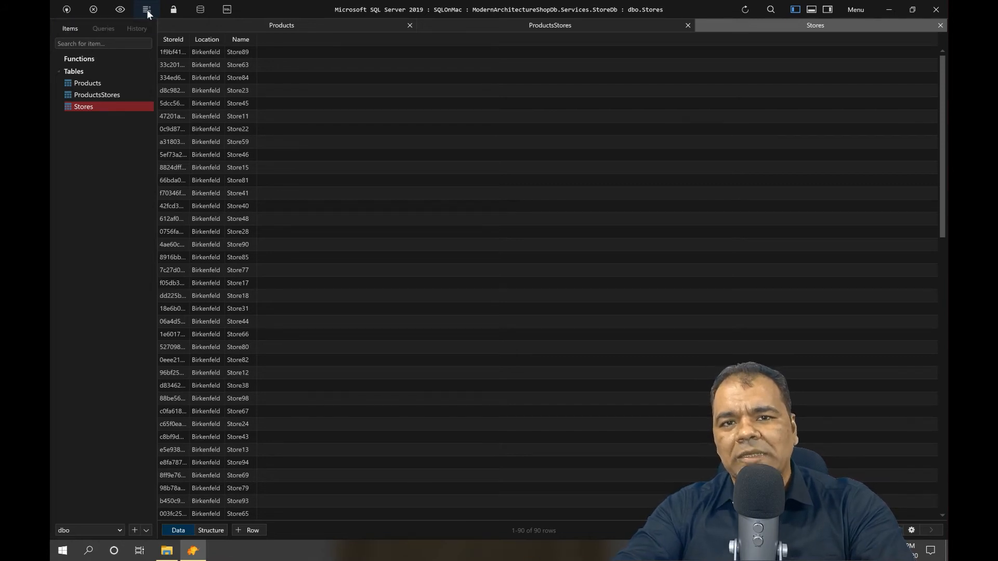
{"action": "left_click", "coordinate": [94, 10]}
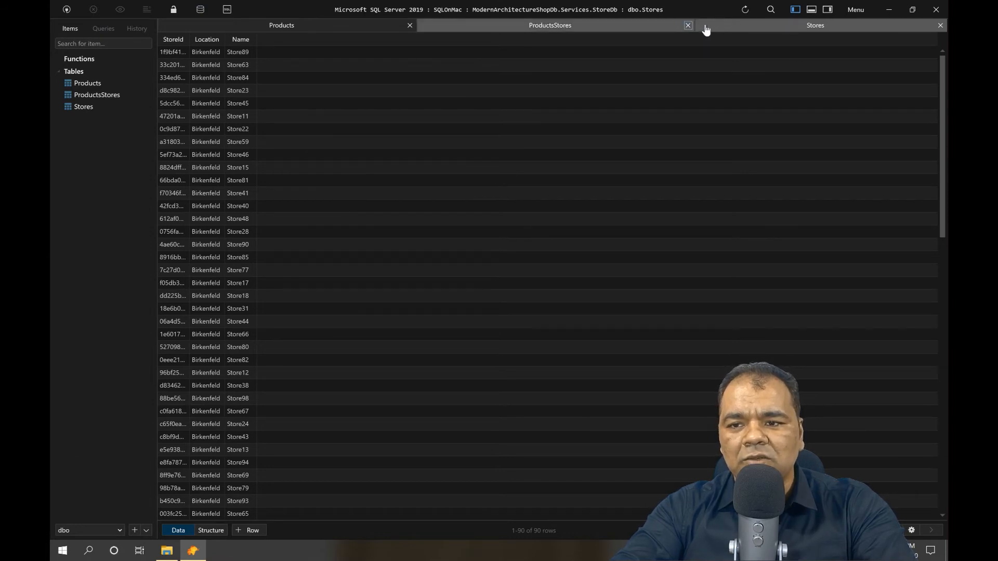
View the ProductsStores and Products tabs, then close both, keeping only Stores open.
{"action": "left_click", "coordinate": [557, 26]}
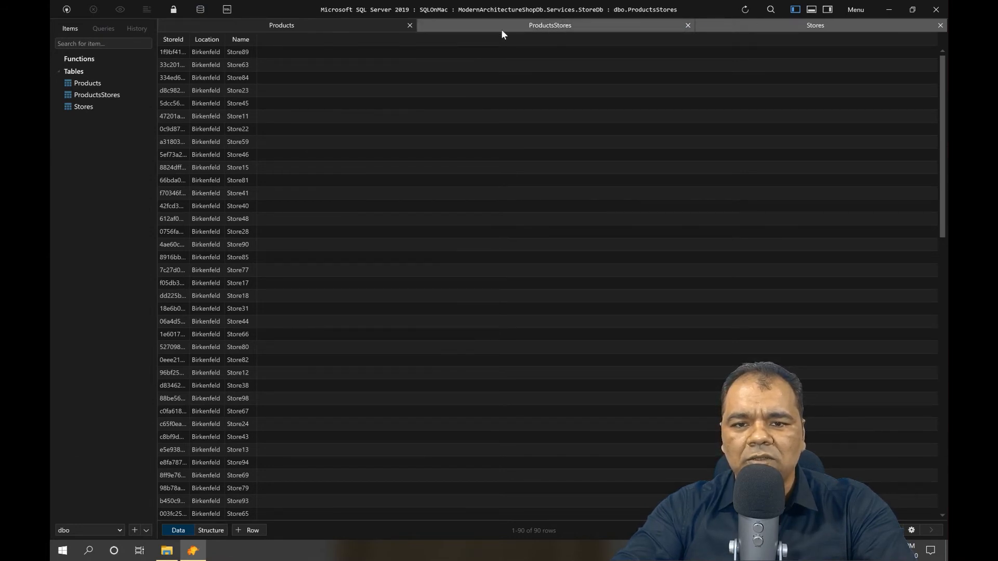
{"action": "left_click", "coordinate": [289, 21]}
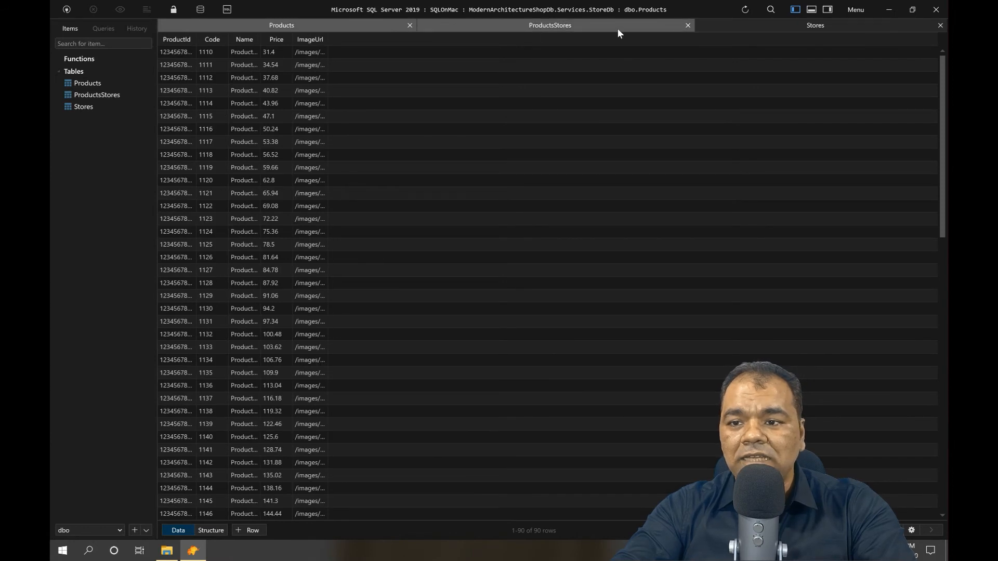
{"action": "left_click", "coordinate": [411, 26]}
{"action": "left_click", "coordinate": [554, 25]}
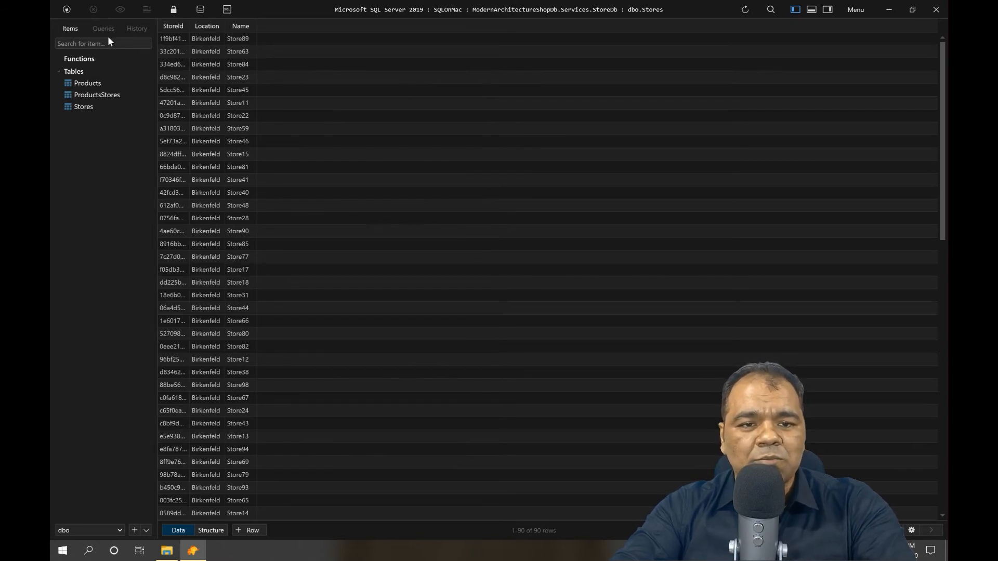
Choose MyLoaclMac from the saved connections list to connect to it.
{"action": "left_click", "coordinate": [66, 9]}
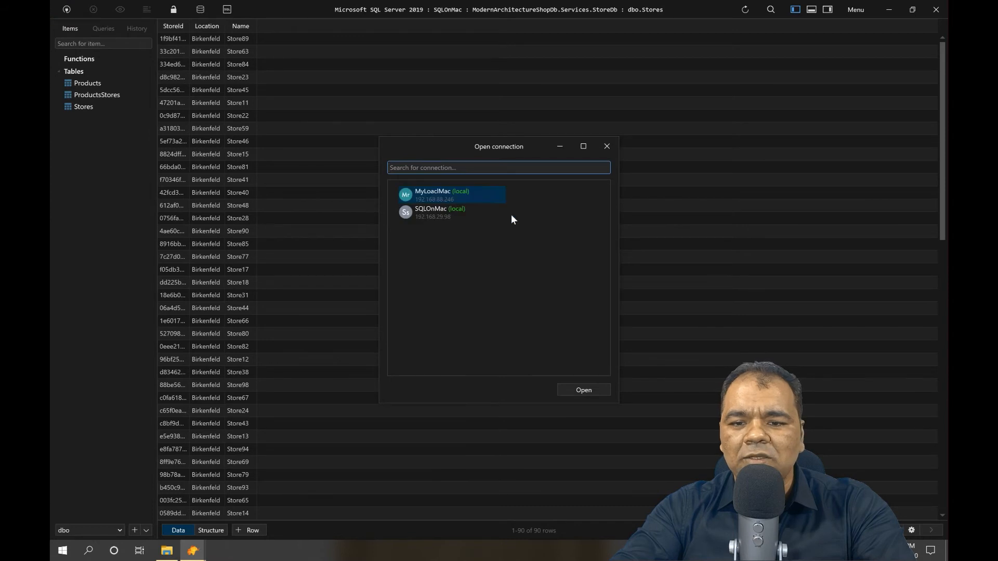
{"action": "double_click", "coordinate": [444, 196]}
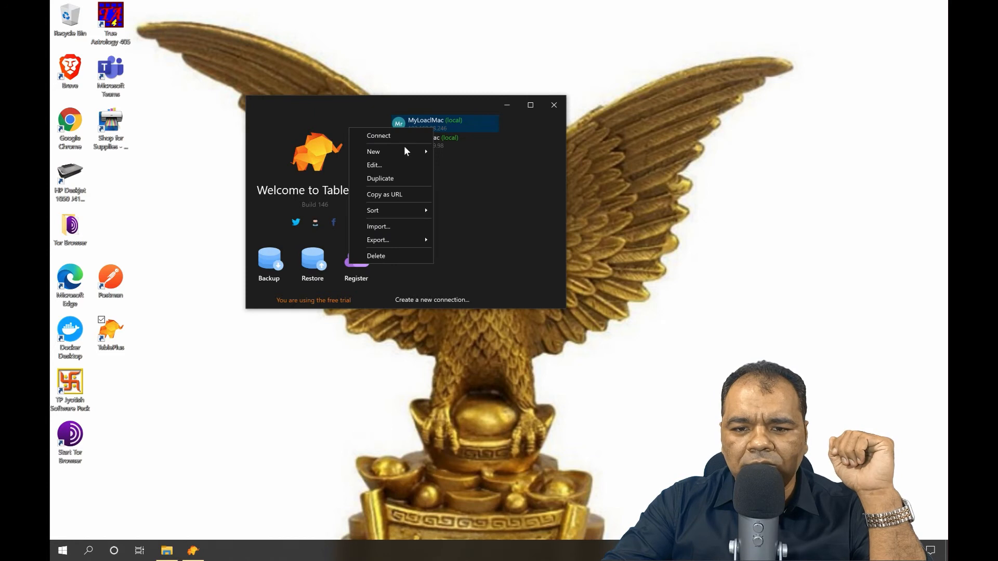
Review the MyLoaclMac connection settings without changes, then delete the MyLoaclMac connection.
{"action": "left_click", "coordinate": [385, 168]}
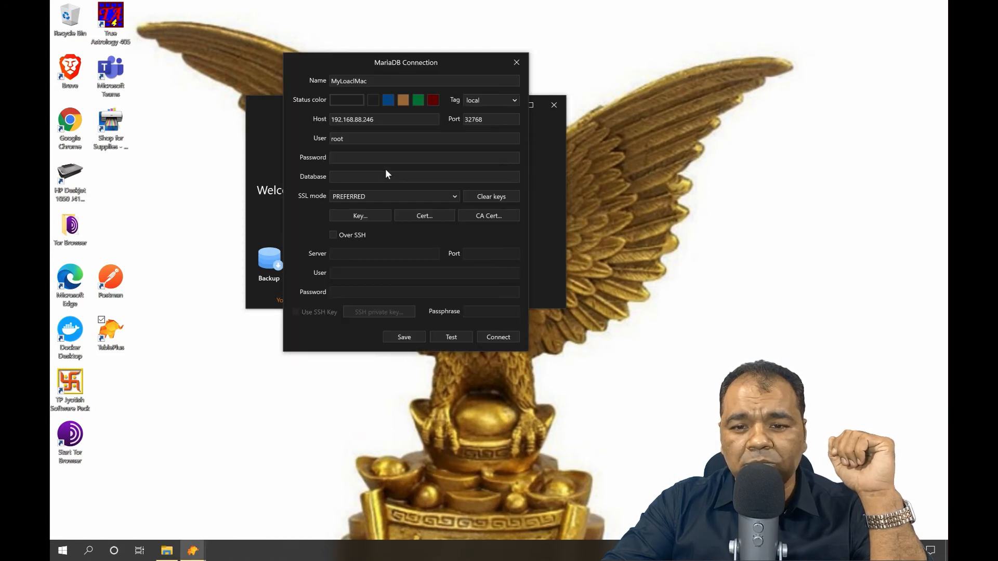
{"action": "left_click", "coordinate": [354, 80]}
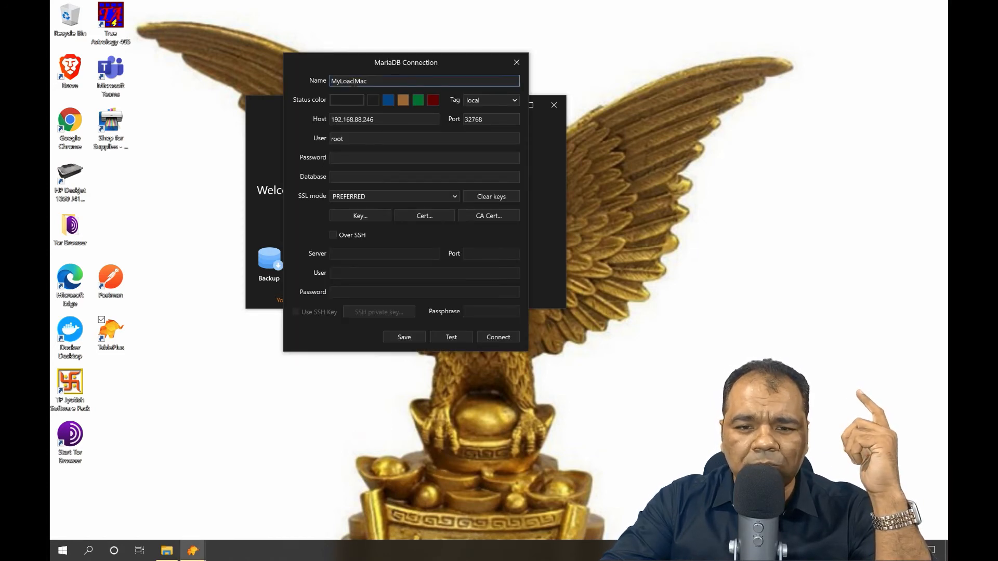
{"action": "left_click", "coordinate": [361, 99]}
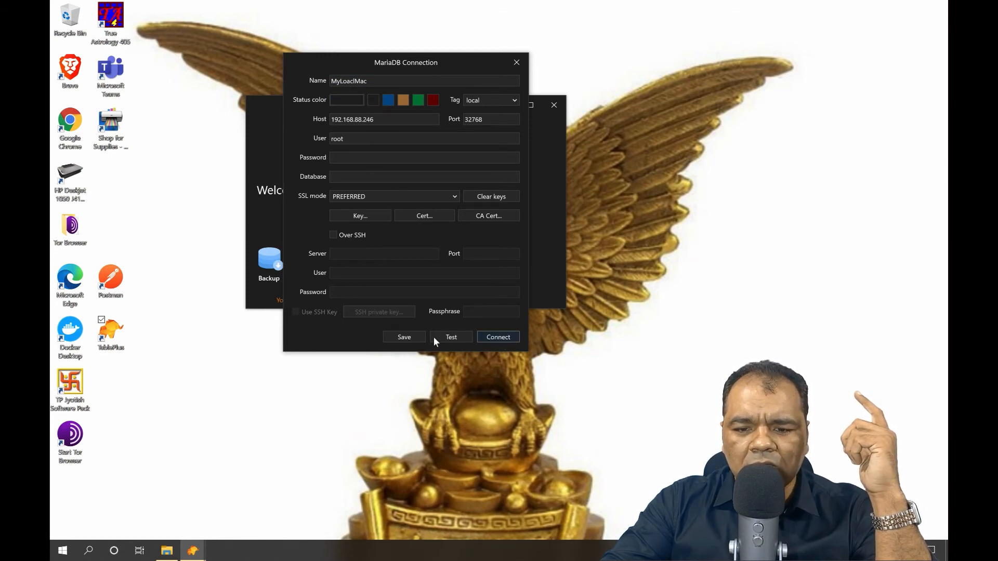
{"action": "left_click", "coordinate": [515, 63]}
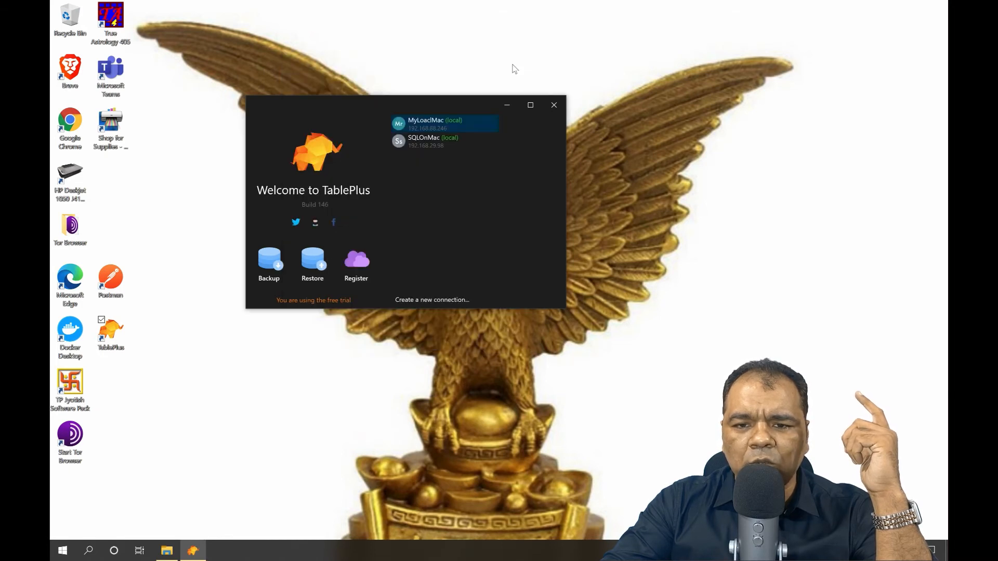
{"action": "right_click", "coordinate": [409, 123]}
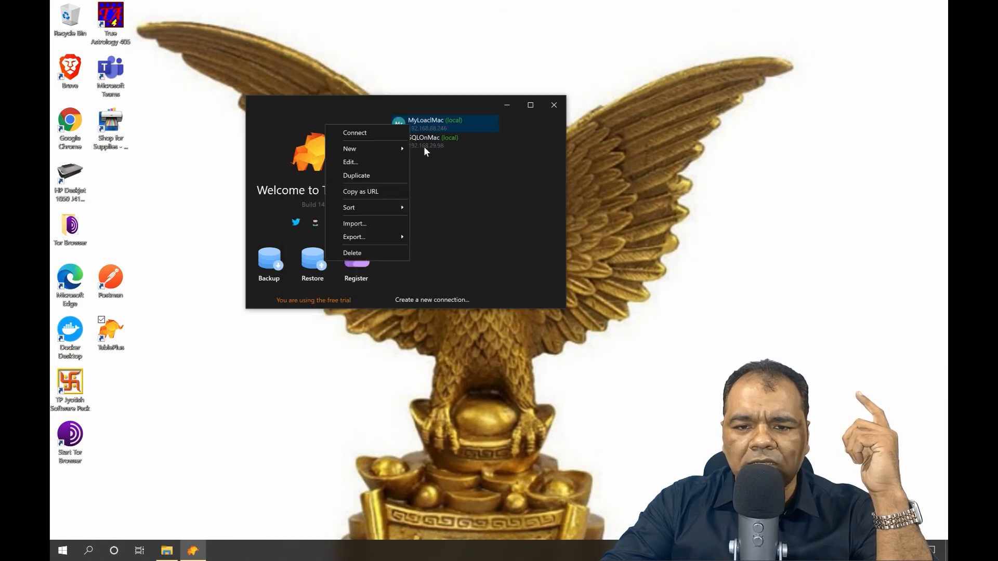
{"action": "left_click", "coordinate": [358, 252]}
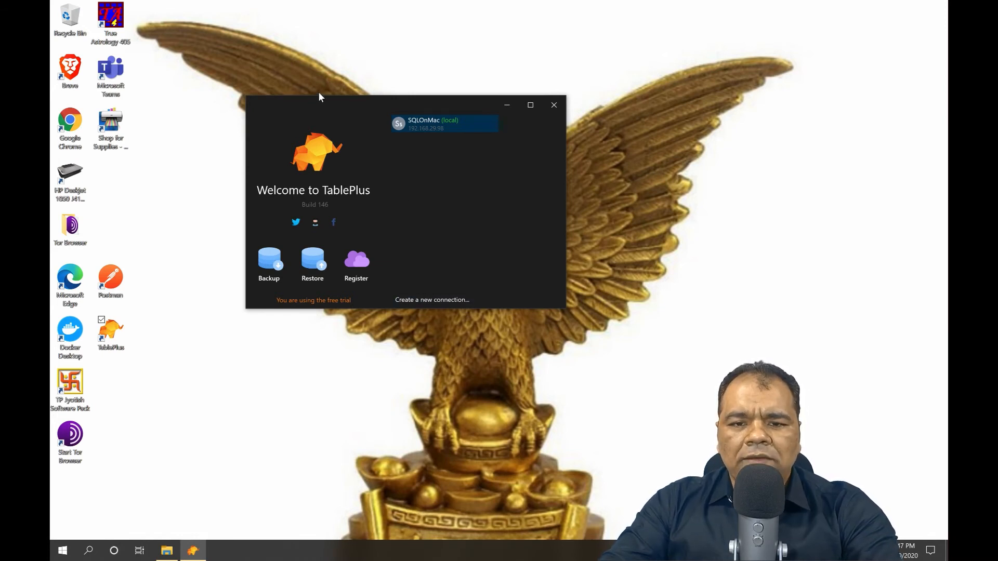
{"action": "left_click_drag", "start_coordinate": [318, 97], "coordinate": [287, 66]}
{"action": "left_click", "coordinate": [429, 269]}
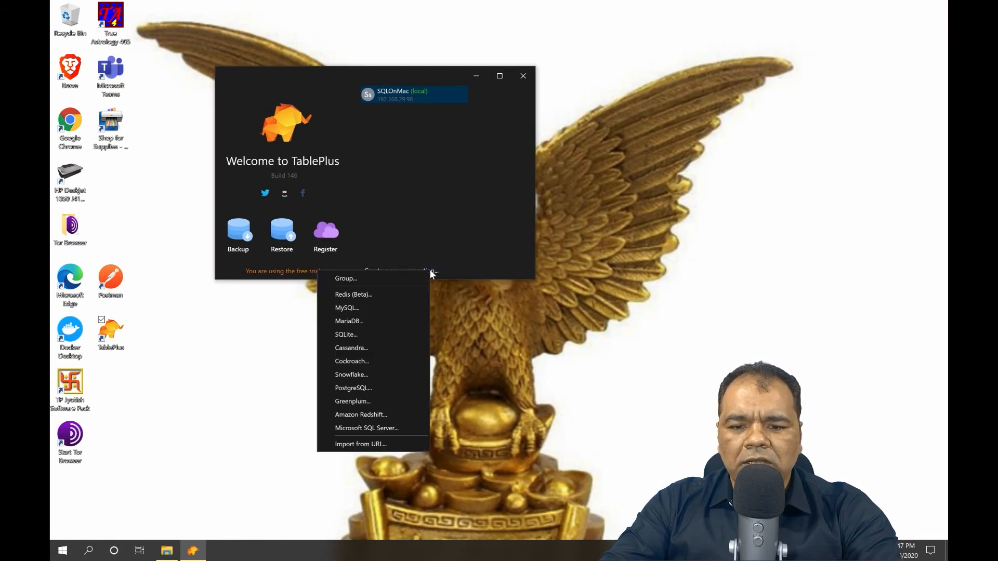
{"action": "left_click", "coordinate": [357, 321]}
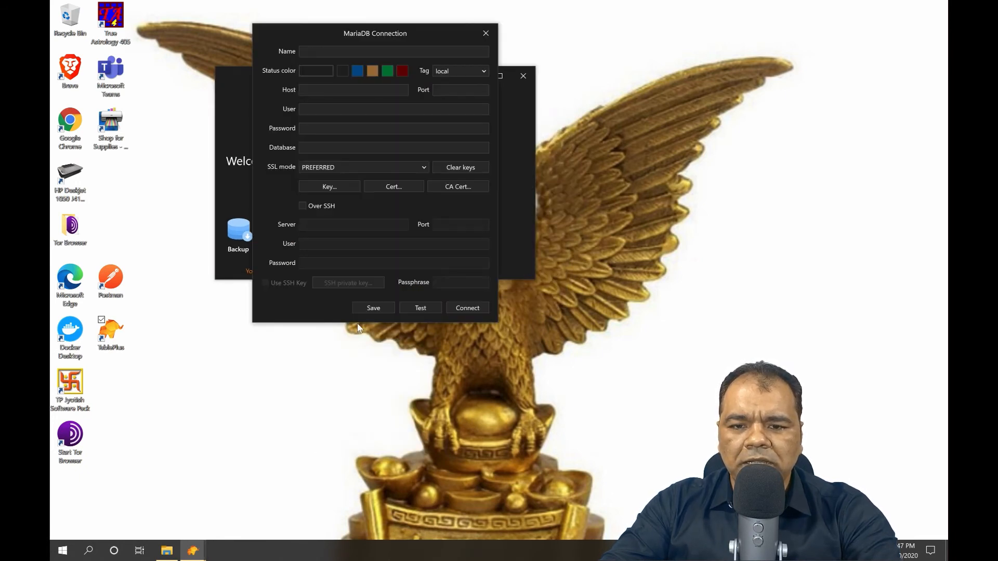
{"action": "left_click", "coordinate": [326, 54]}
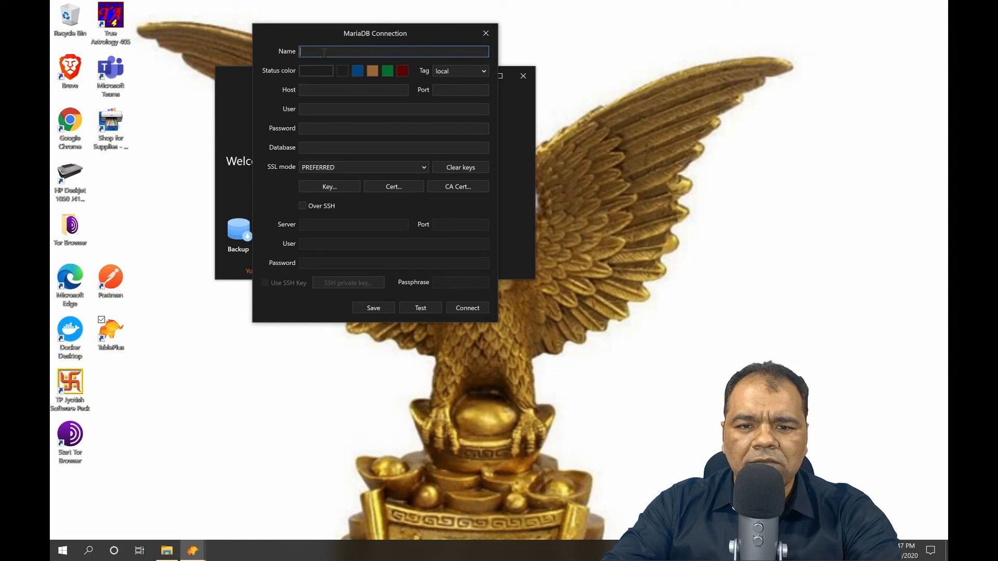
{"action": "left_click", "coordinate": [486, 33]}
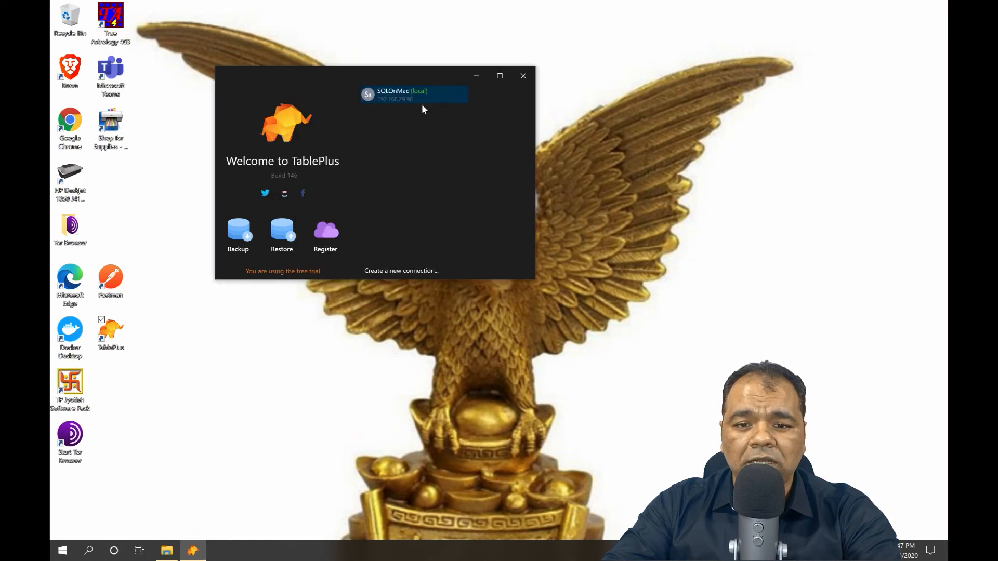
{"action": "right_click", "coordinate": [401, 90]}
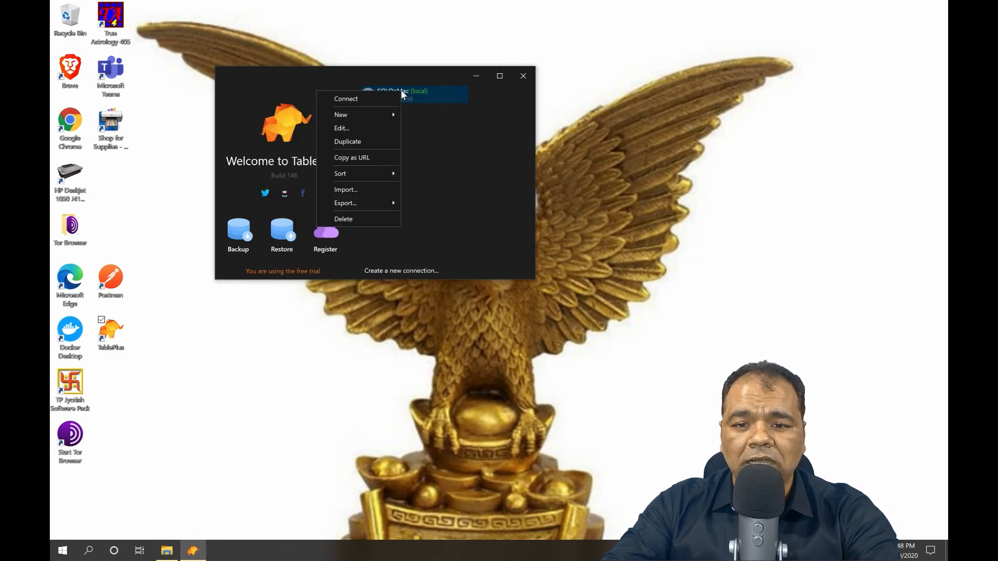
{"action": "left_click", "coordinate": [360, 129]}
{"action": "left_click", "coordinate": [353, 107]}
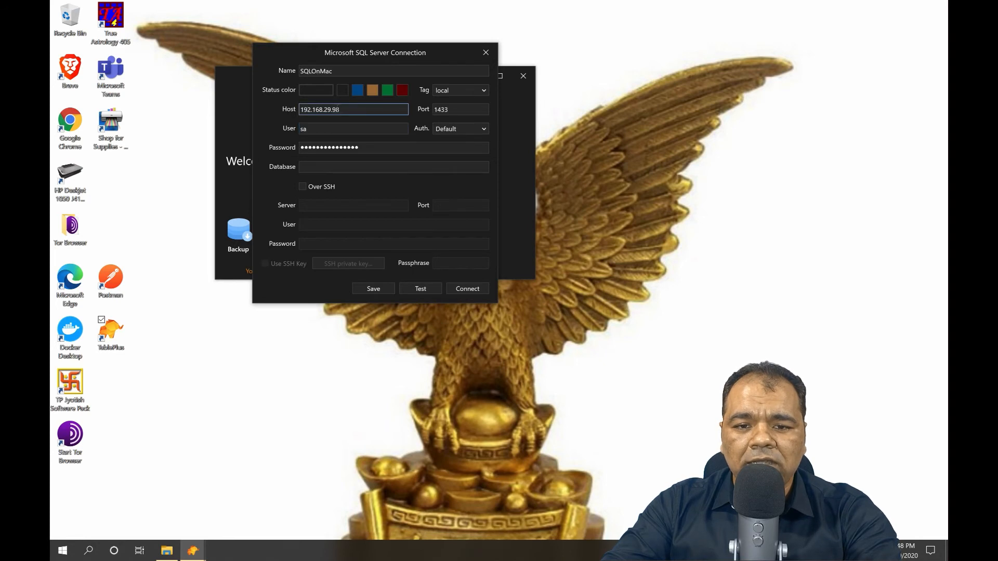
{"action": "left_click_drag", "start_coordinate": [342, 109], "coordinate": [286, 106]}
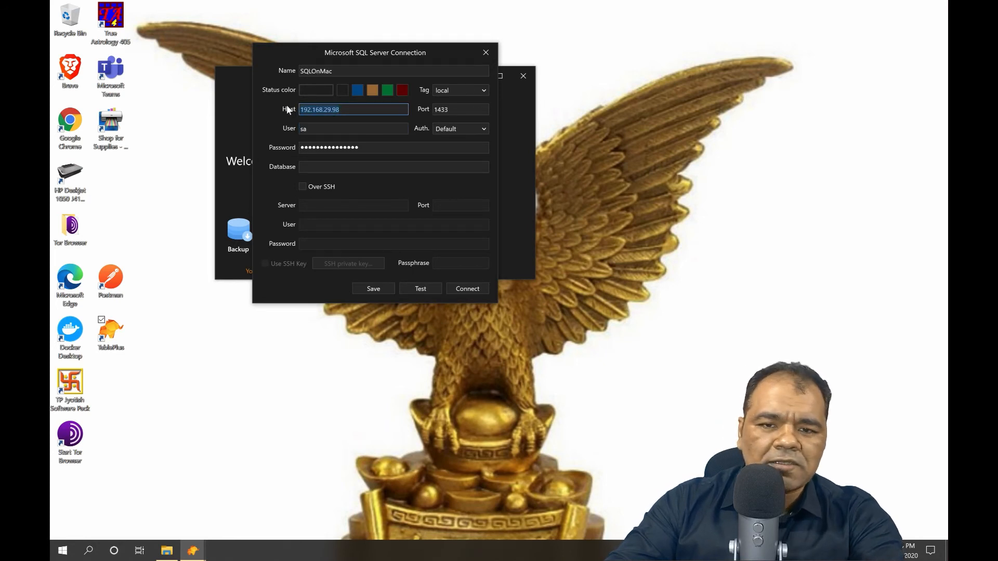
{"action": "left_click", "coordinate": [486, 53]}
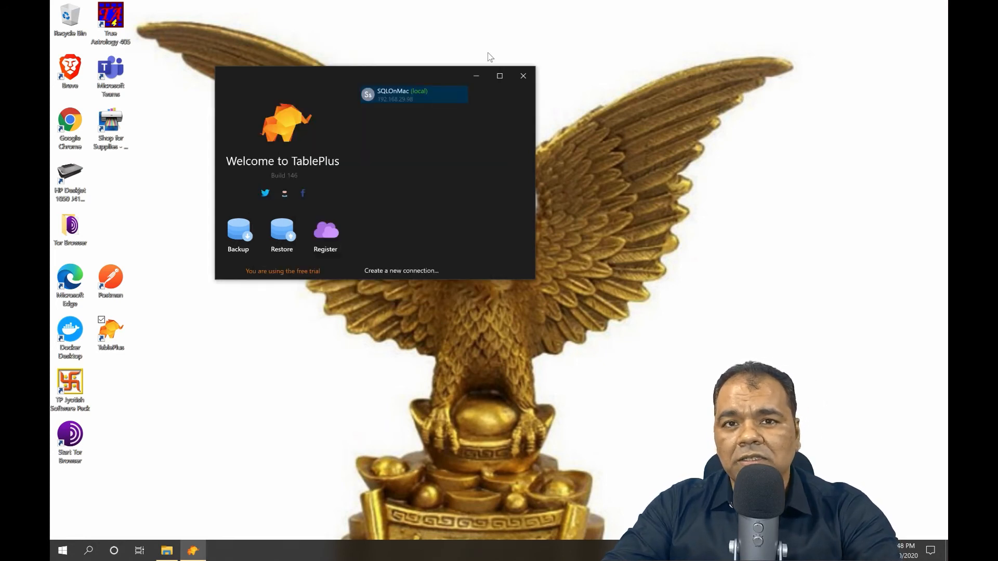
Fill in a new MariaDB connection named MacMariaDb: pasted host, port 32768, user root.
{"action": "left_click", "coordinate": [407, 271]}
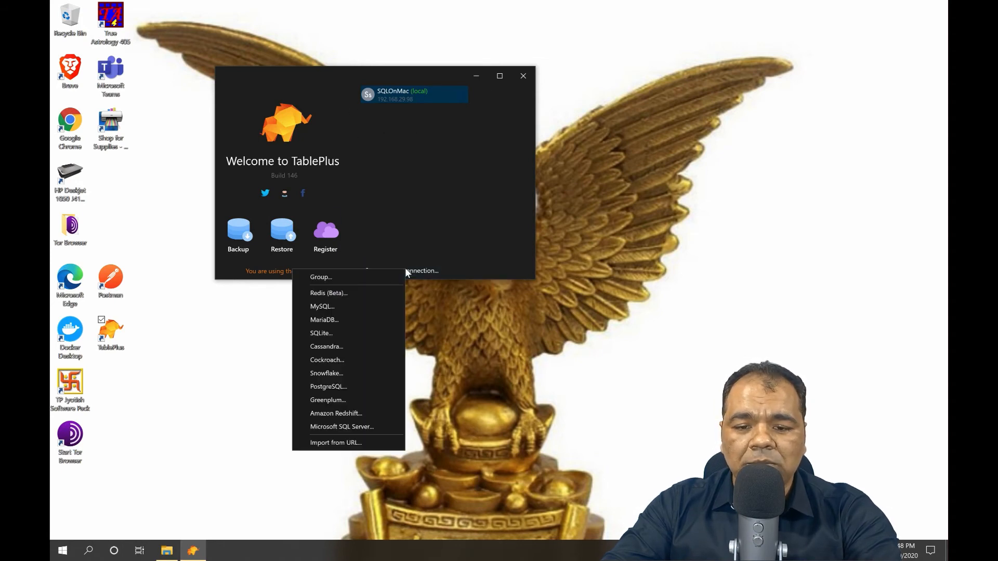
{"action": "left_click", "coordinate": [325, 321]}
{"action": "left_click", "coordinate": [324, 52]}
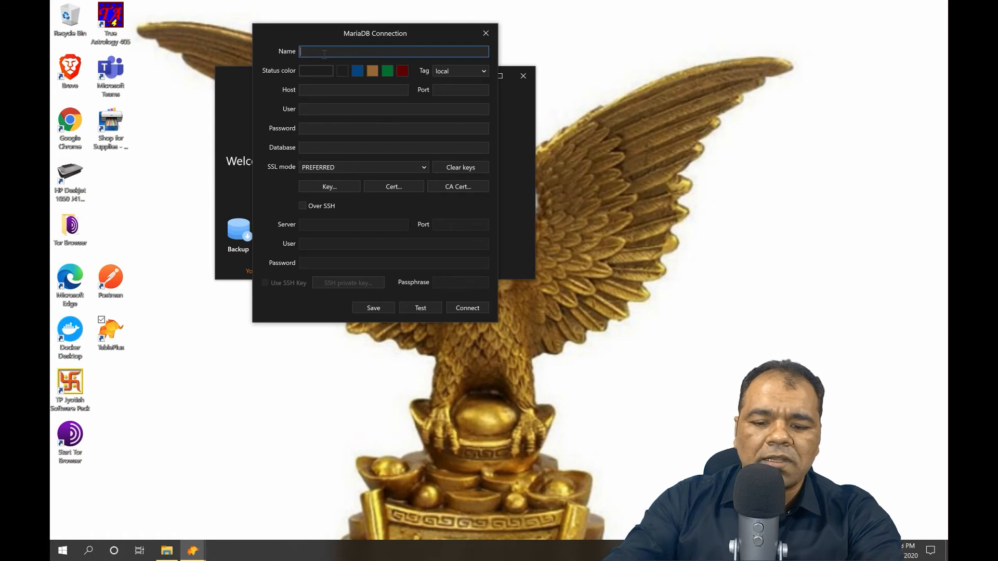
{"action": "type", "text": "Ma"}
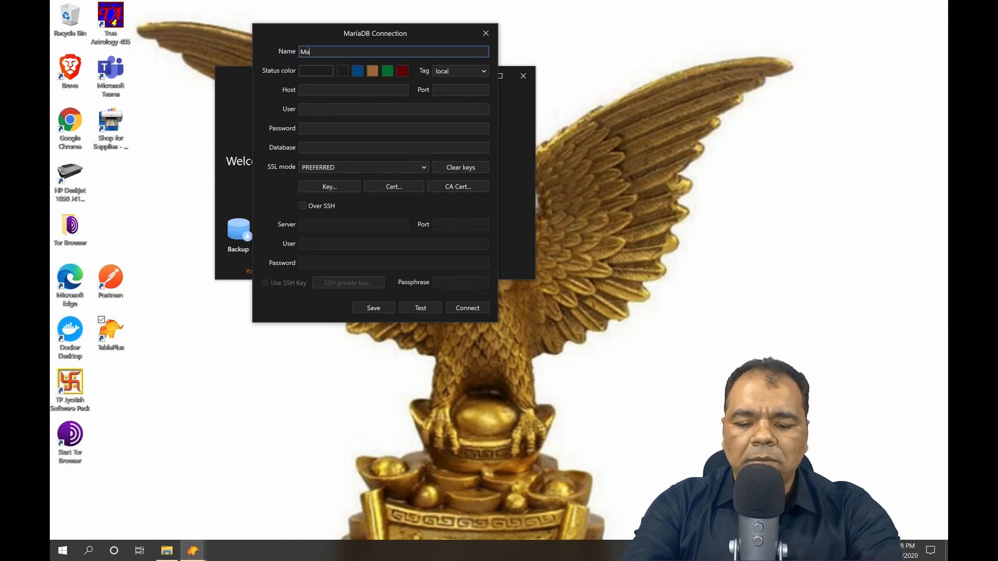
{"action": "type", "text": "cMariaDb"}
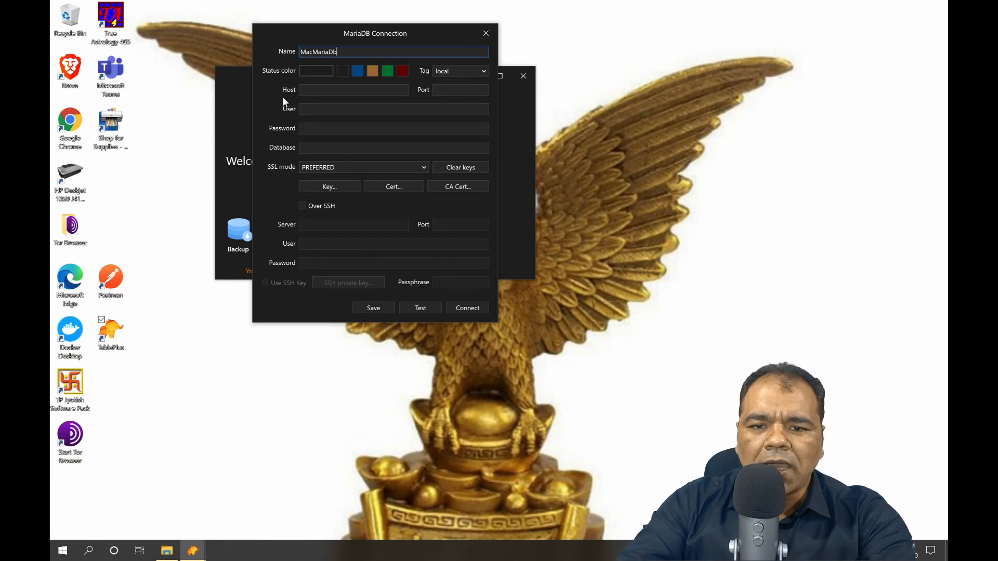
{"action": "left_click", "coordinate": [365, 91]}
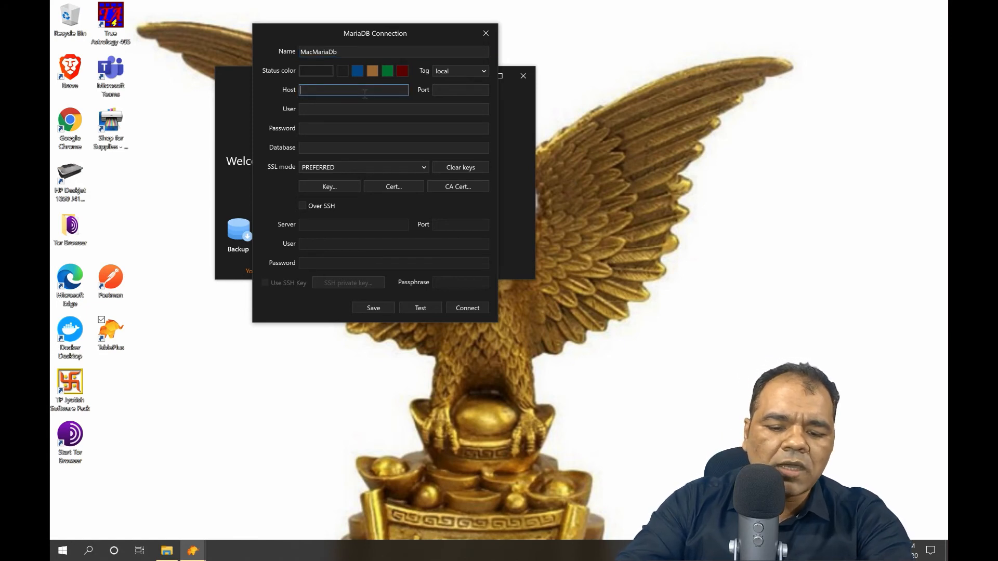
{"action": "type", "text": "192.168.29.98"}
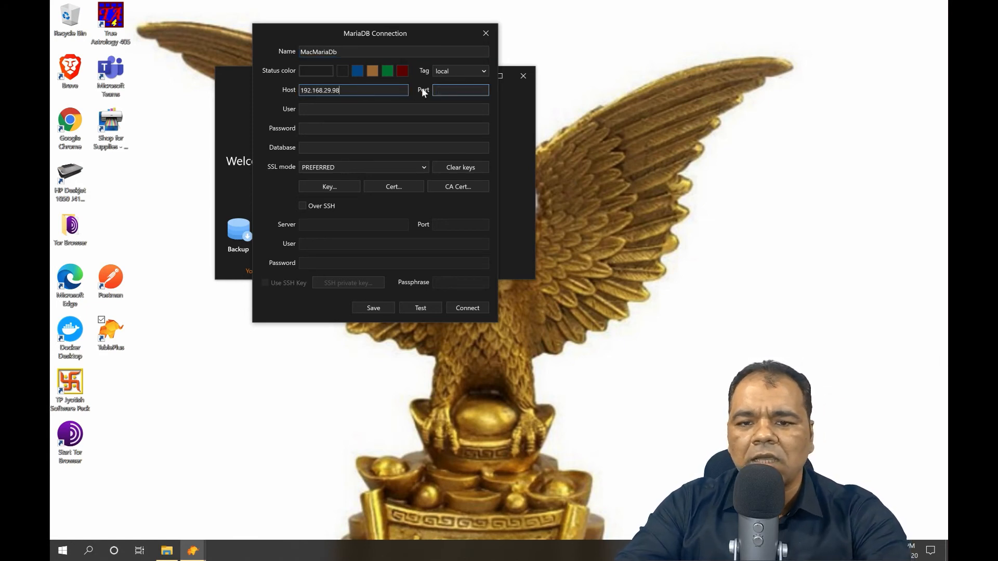
{"action": "left_click", "coordinate": [456, 89]}
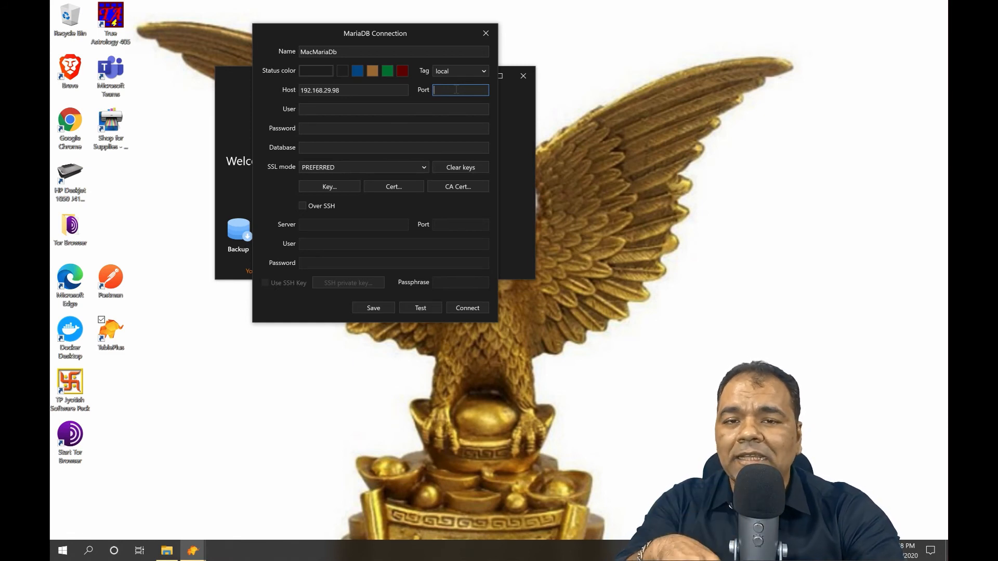
{"action": "type", "text": "3"}
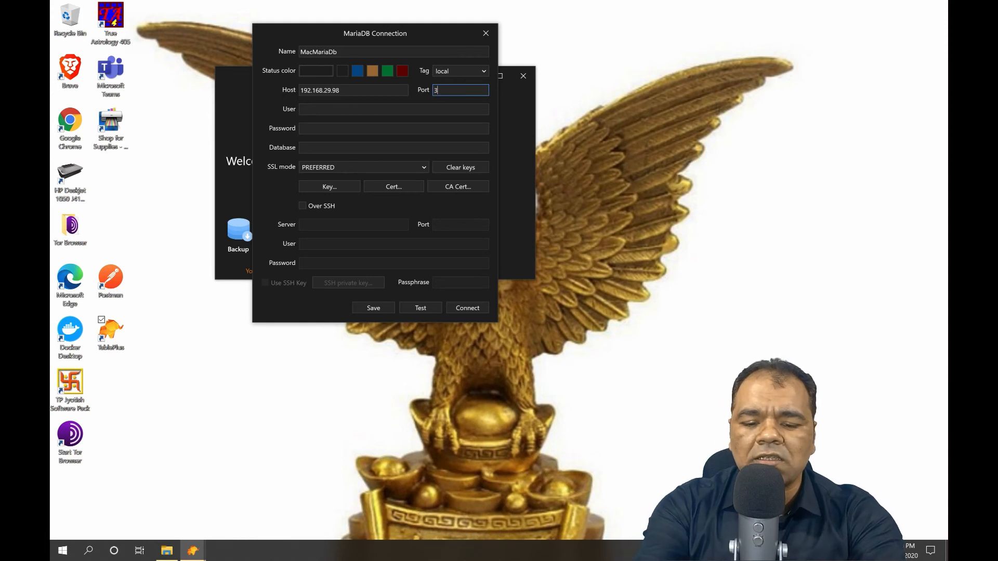
{"action": "type", "text": "27768"}
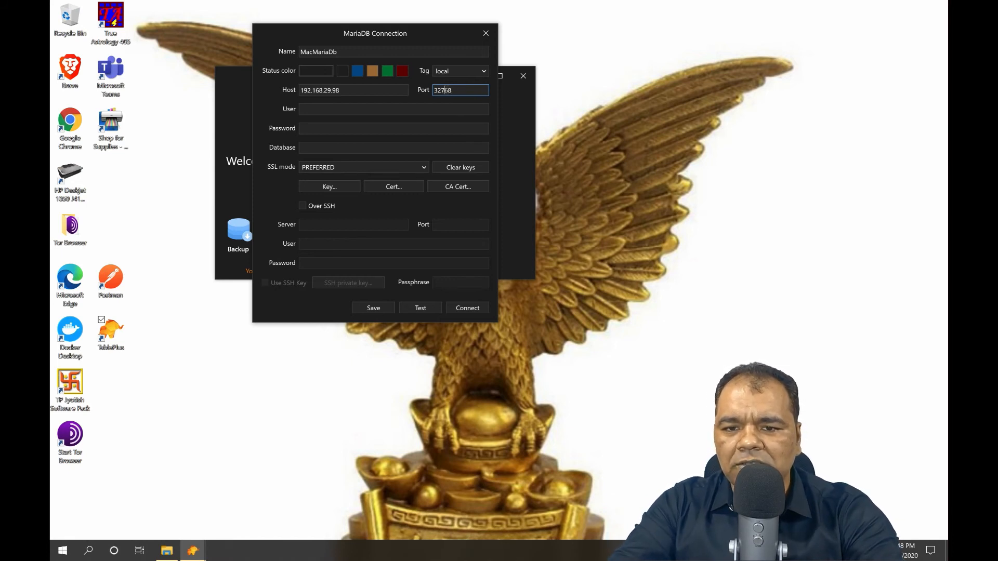
{"action": "left_click", "coordinate": [355, 110]}
{"action": "type", "text": "root"}
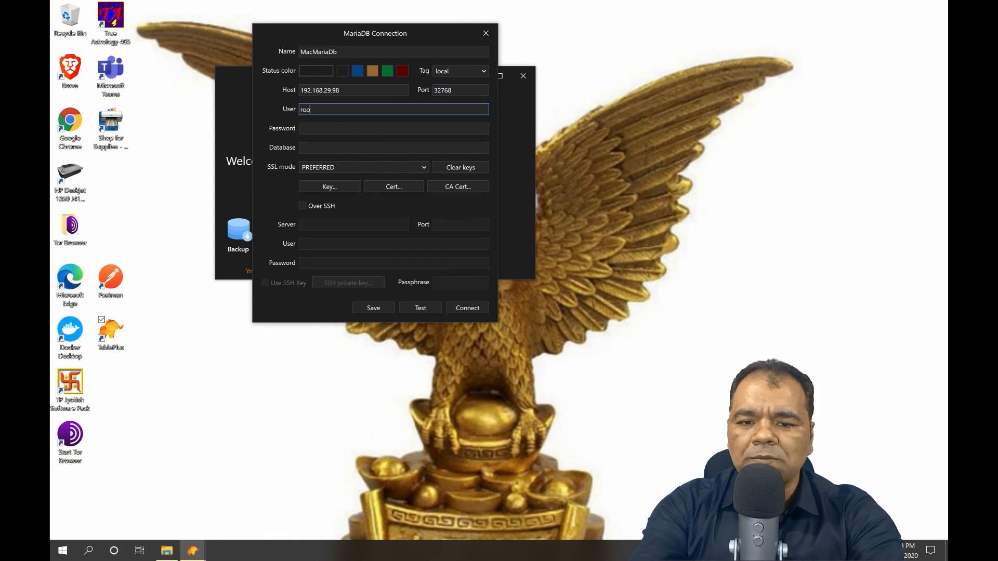
{"action": "left_click", "coordinate": [328, 129]}
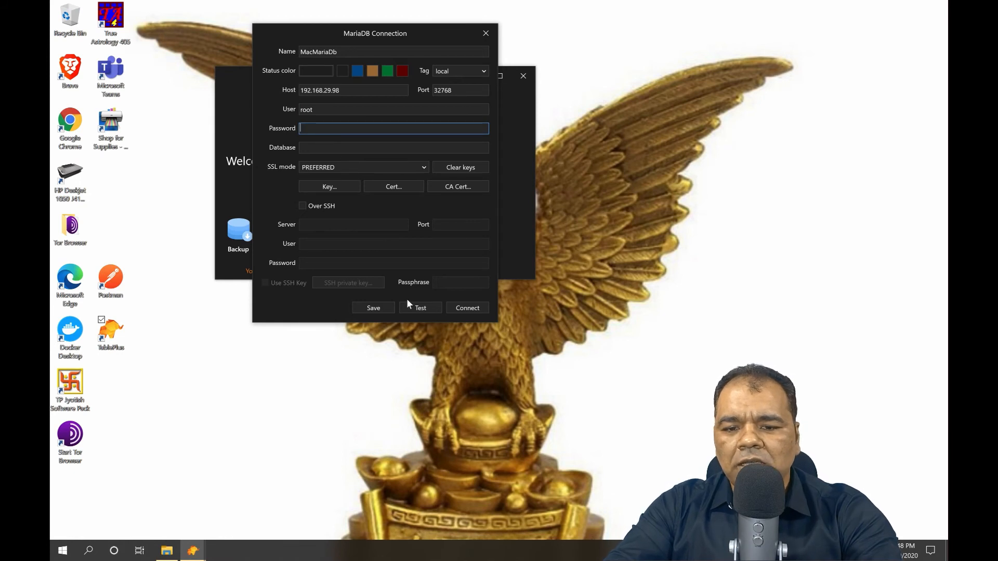
Test the MacMariaDb connection, save it, and select it in the list.
{"action": "left_click", "coordinate": [419, 308]}
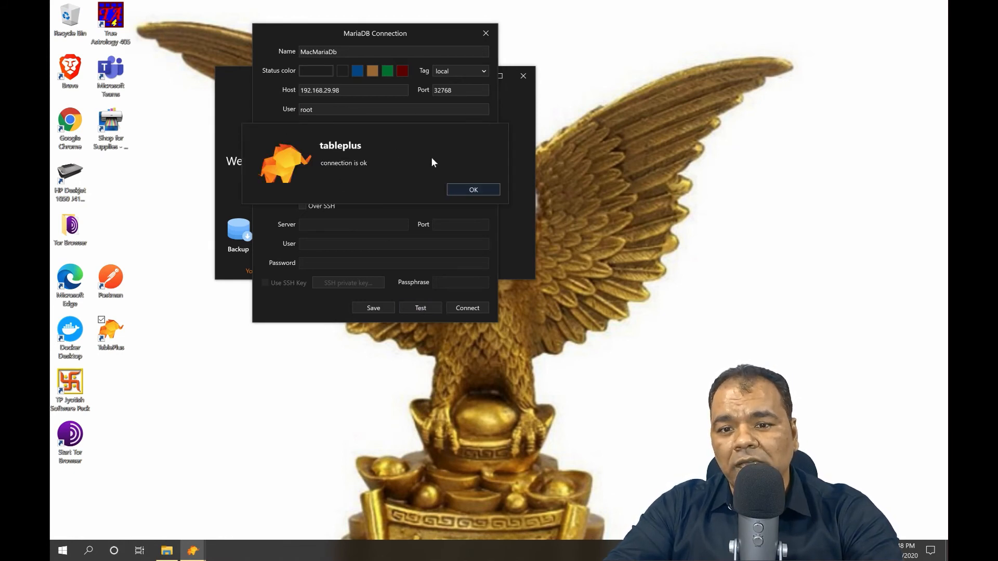
{"action": "left_click", "coordinate": [478, 189]}
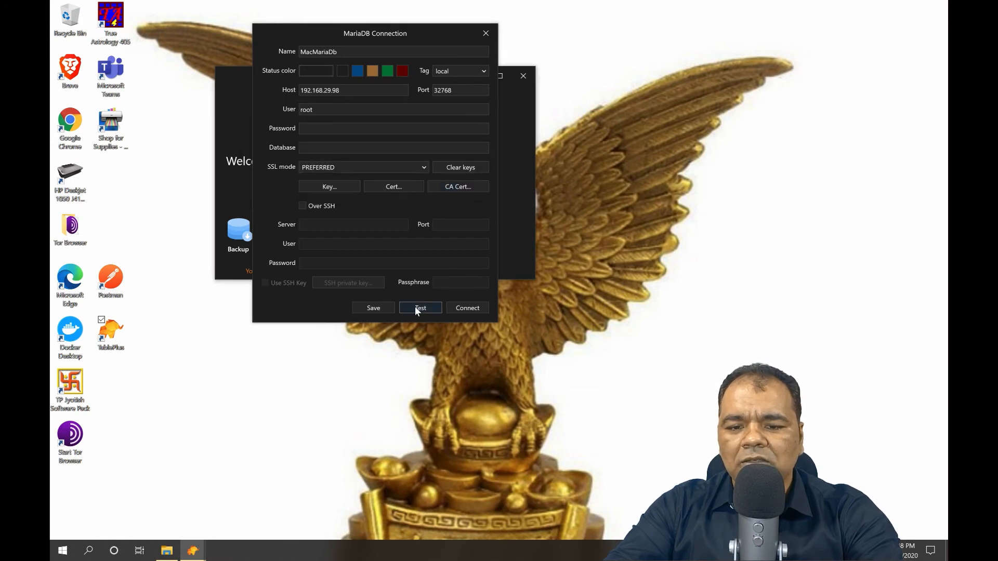
{"action": "left_click", "coordinate": [374, 308]}
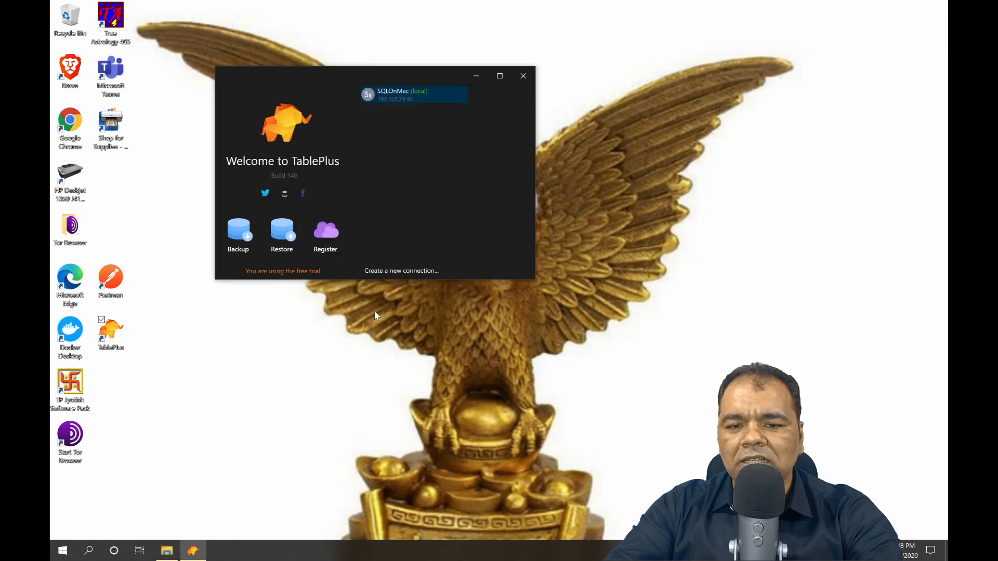
{"action": "left_click", "coordinate": [375, 112]}
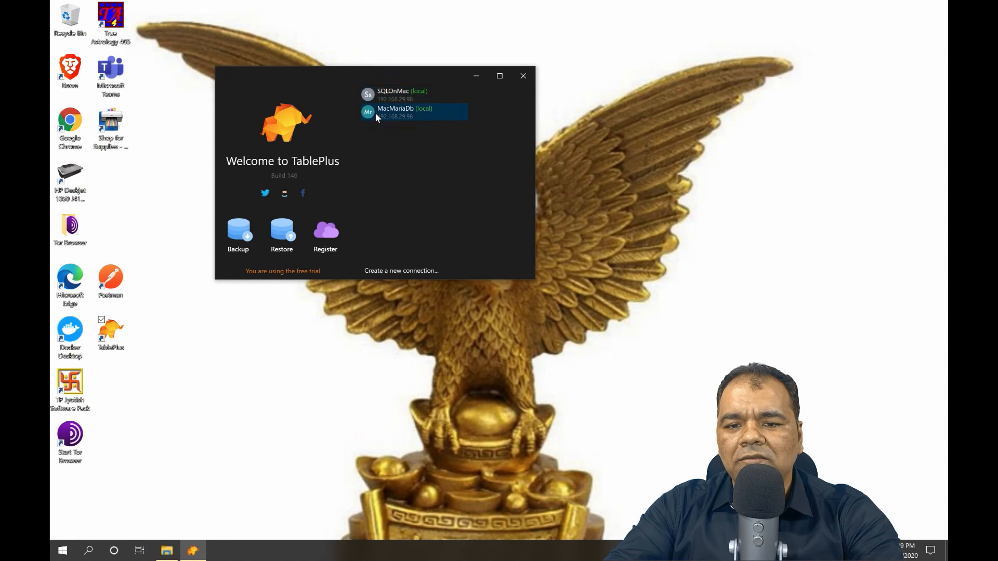
Connect to MacMariaDb and open its Xpenser database from the database list.
{"action": "double_click", "coordinate": [413, 115]}
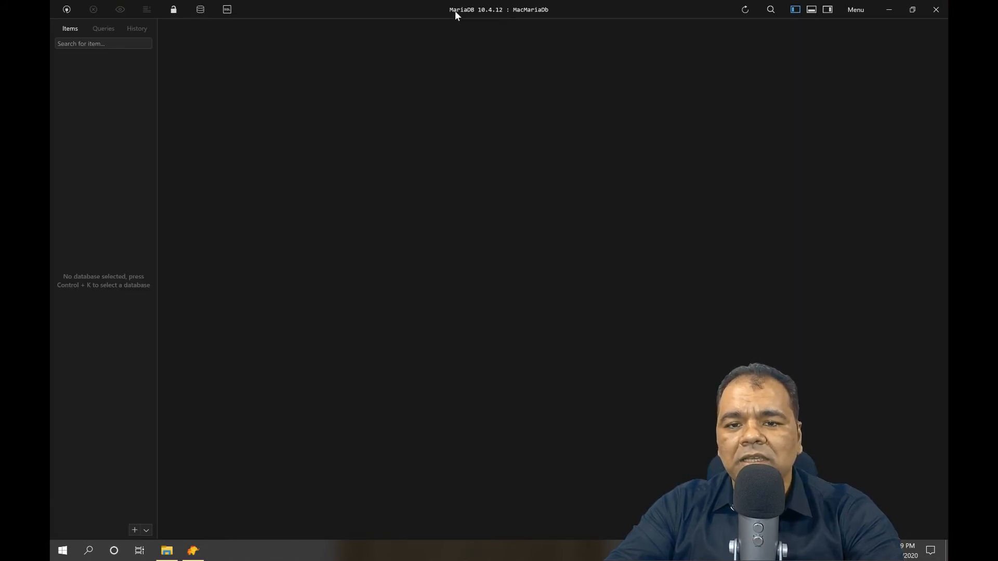
{"action": "left_click", "coordinate": [200, 10]}
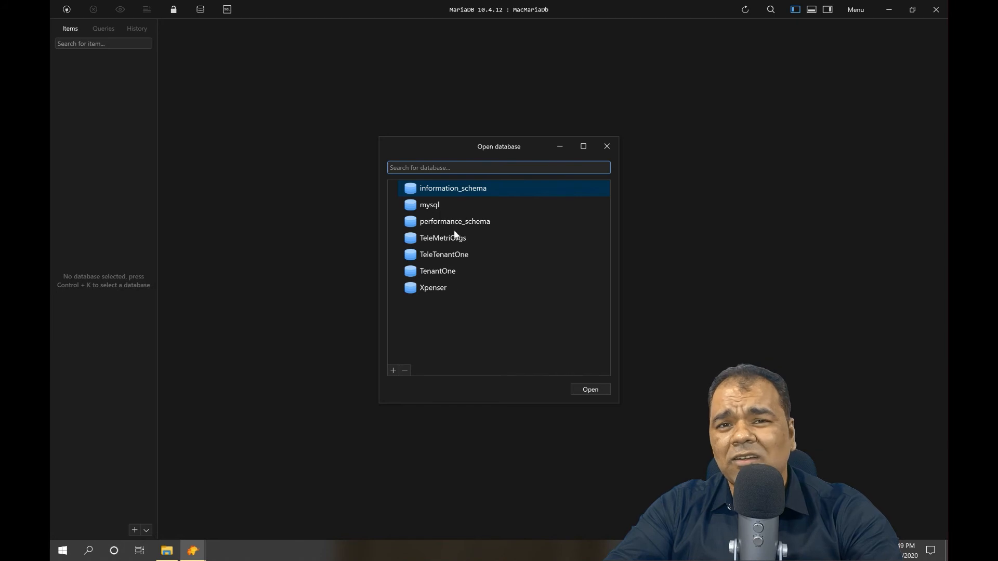
{"action": "left_click", "coordinate": [429, 290]}
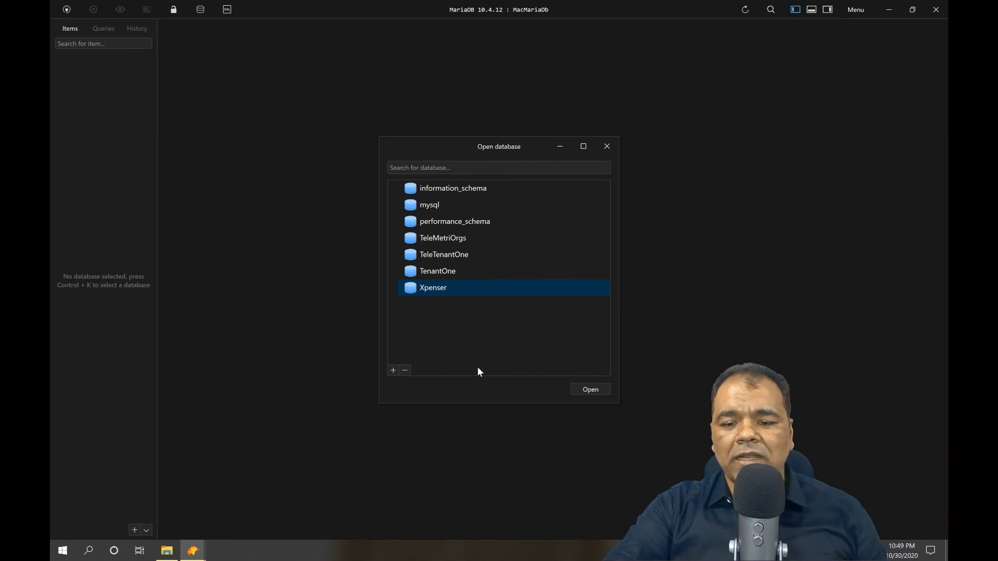
{"action": "left_click", "coordinate": [603, 388]}
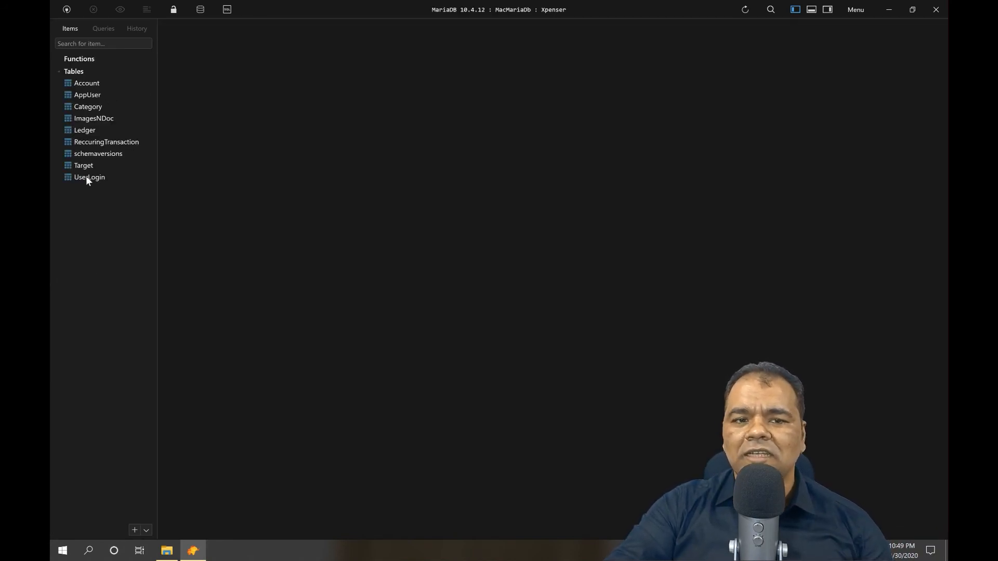
Paste the CREATE PROCEDURE AppUserInsert script into a new SQL query and run it.
{"action": "left_click", "coordinate": [84, 85]}
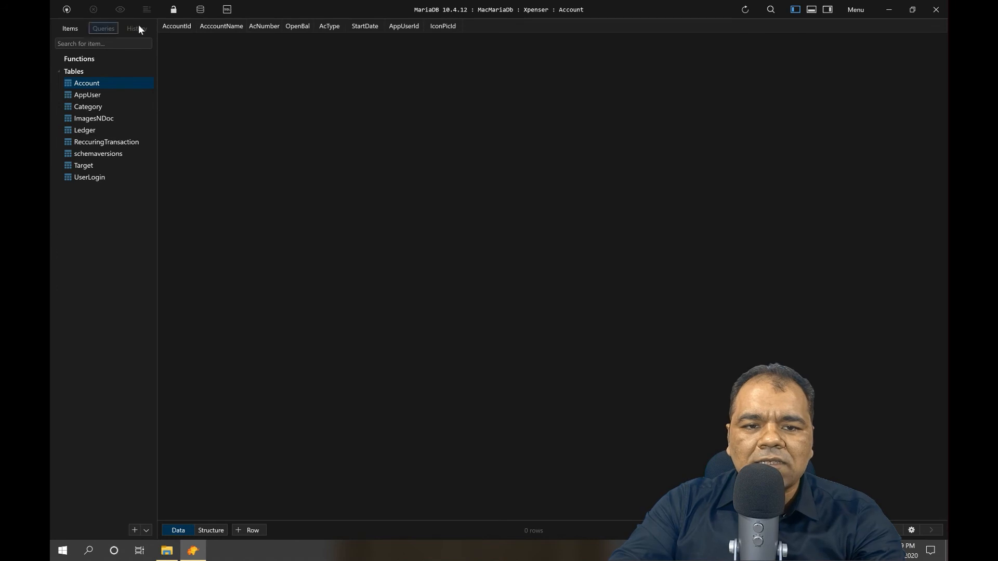
{"action": "left_click", "coordinate": [222, 9]}
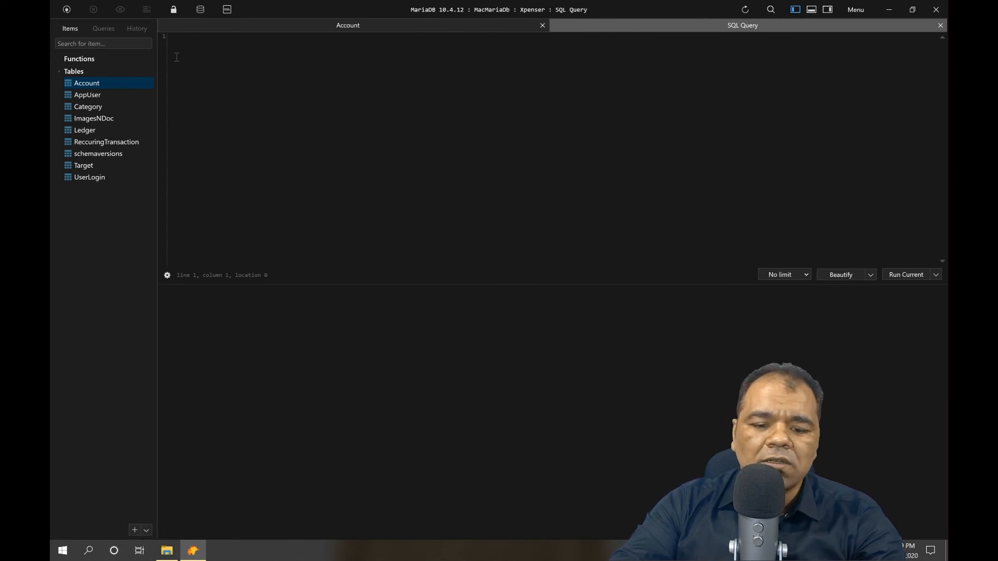
{"action": "key", "text": "super+Tab"}
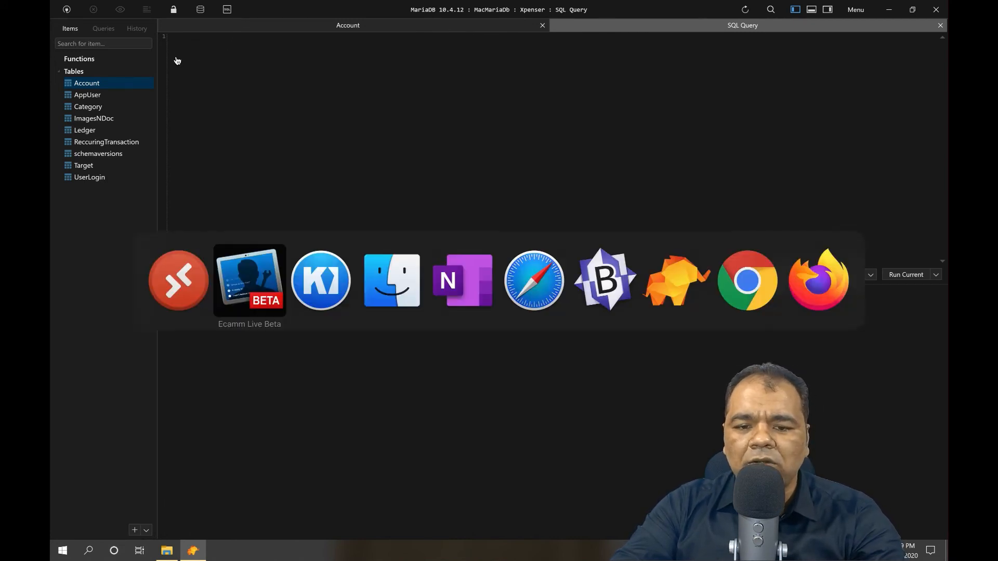
{"action": "key", "text": "super+Tab"}
{"action": "key", "text": "super+Tab"}
{"action": "key", "text": "super+Tab"}
{"action": "key", "text": "super+Tab"}
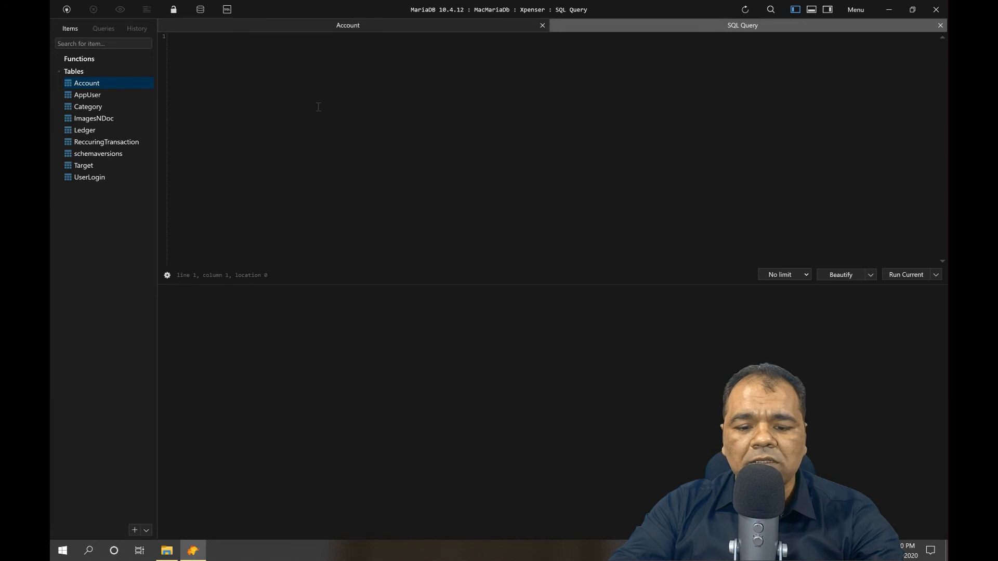
{"action": "key", "text": "ctrl+v"}
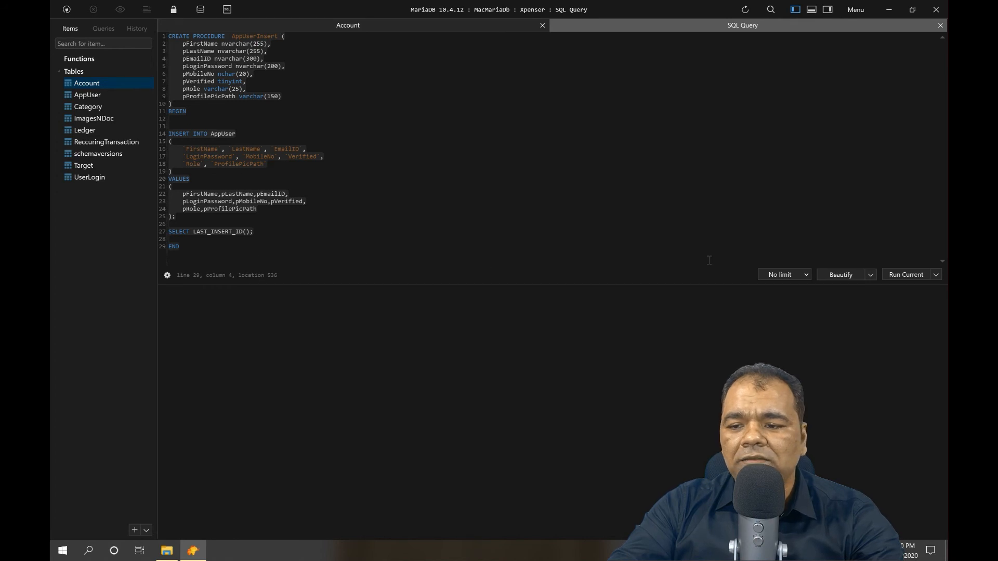
{"action": "left_click", "coordinate": [898, 275]}
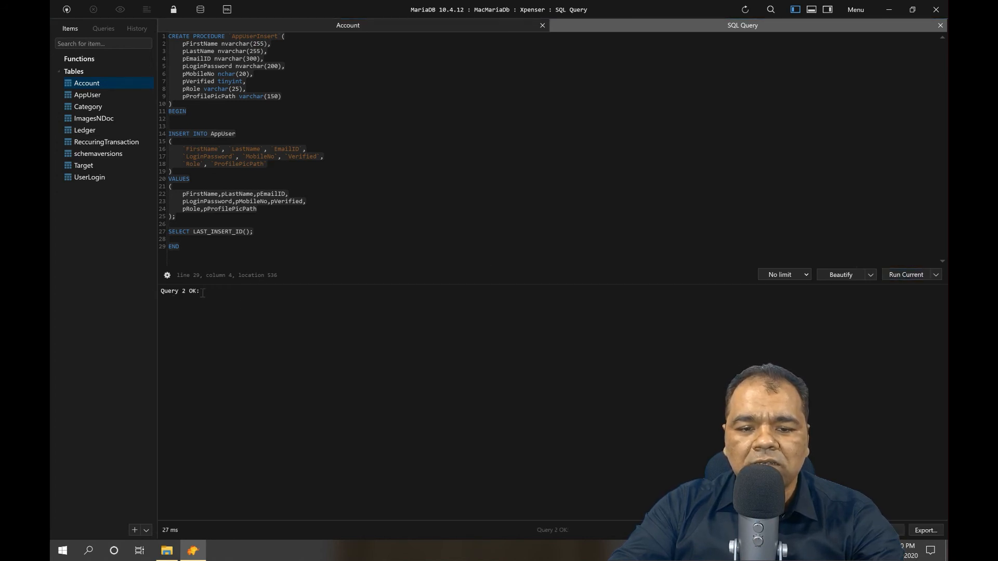
{"action": "key", "text": "ctrl+a"}
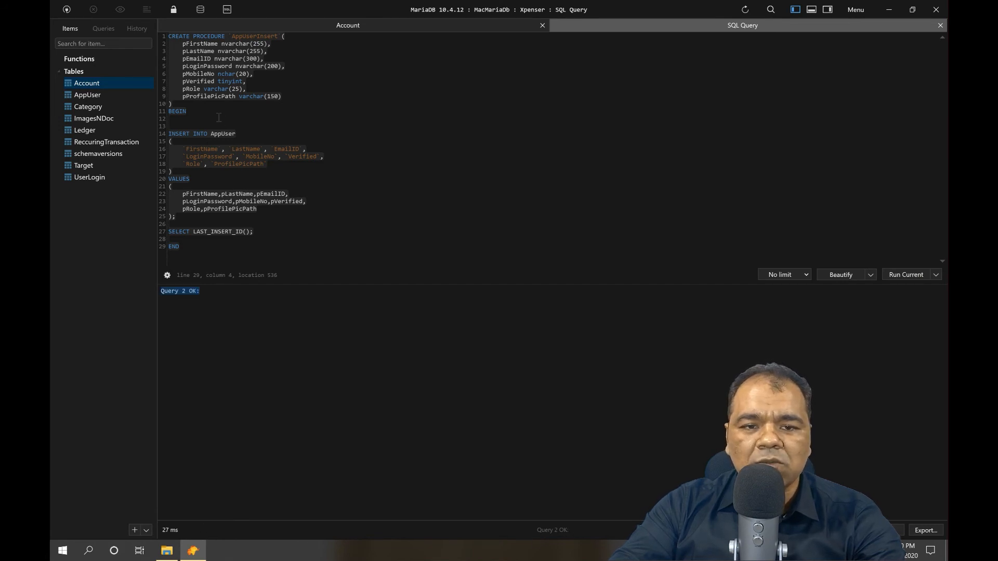
Refresh the sidebar, check the AppUserInsert definition, and close the extra tabs.
{"action": "left_click", "coordinate": [746, 10]}
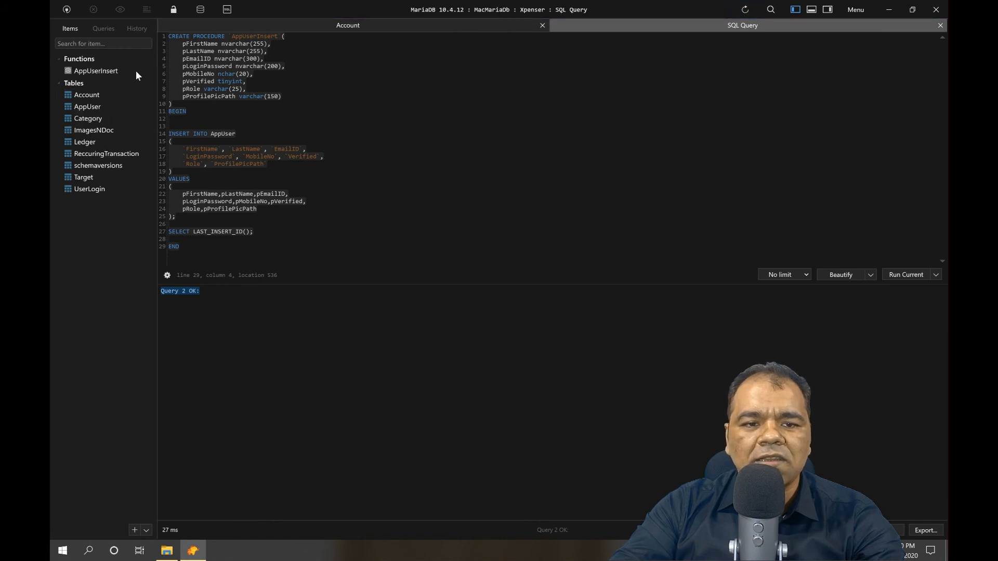
{"action": "double_click", "coordinate": [83, 74]}
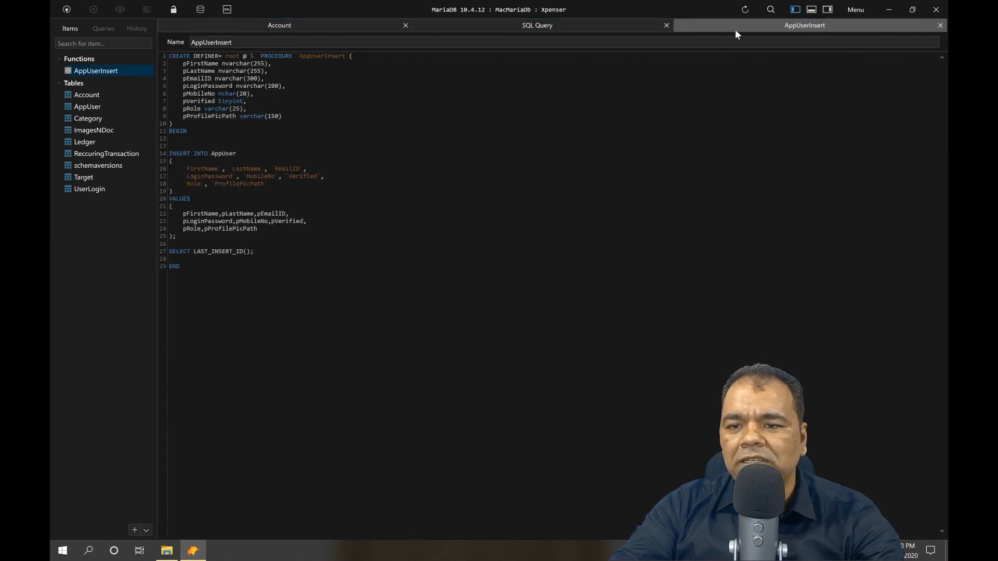
{"action": "left_click", "coordinate": [939, 25]}
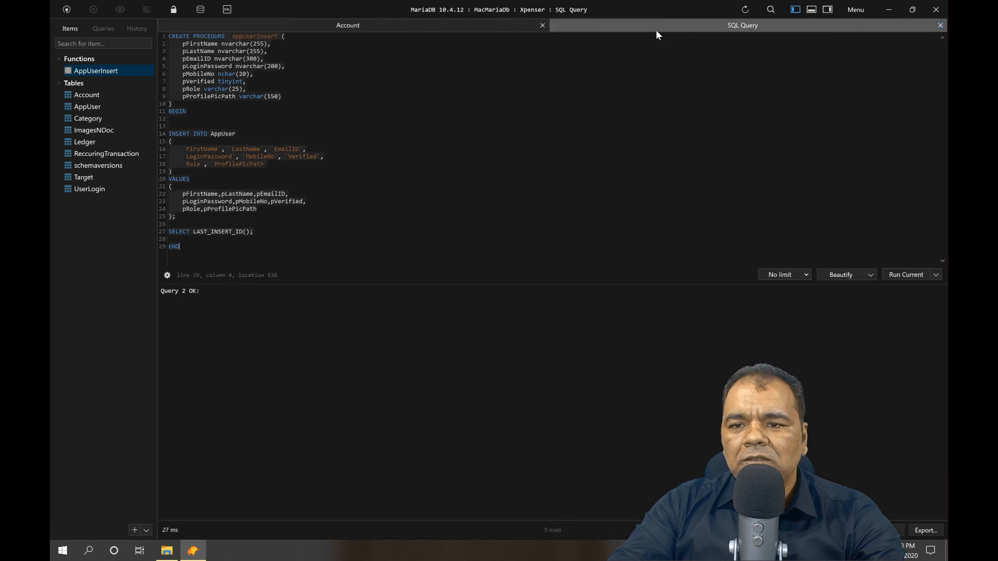
{"action": "left_click", "coordinate": [542, 25]}
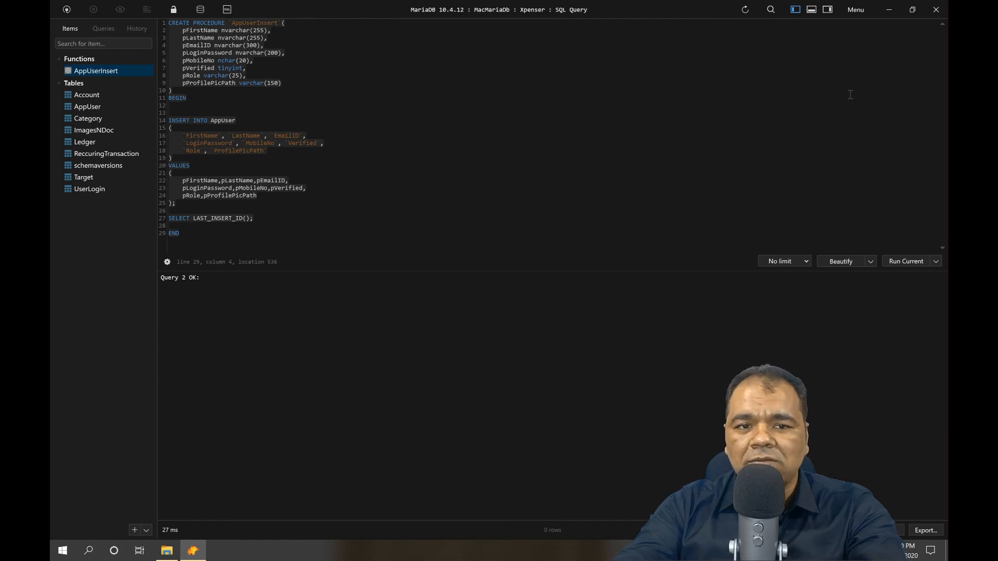
Connect to SQLOnMac and open the ModernArchitectureShopDb.Services.BasketDb database.
{"action": "left_click", "coordinate": [66, 10]}
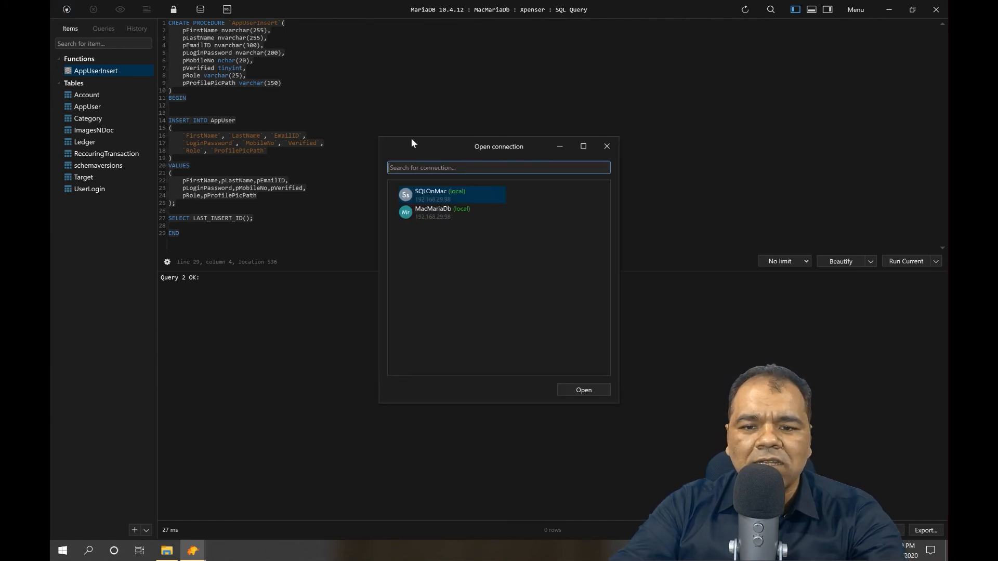
{"action": "double_click", "coordinate": [445, 192]}
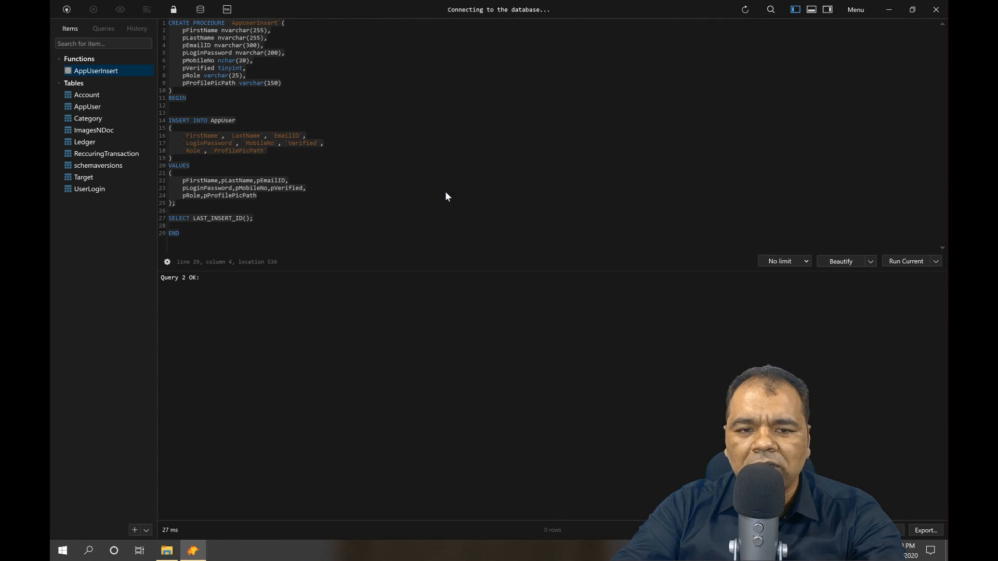
{"action": "left_click", "coordinate": [201, 9]}
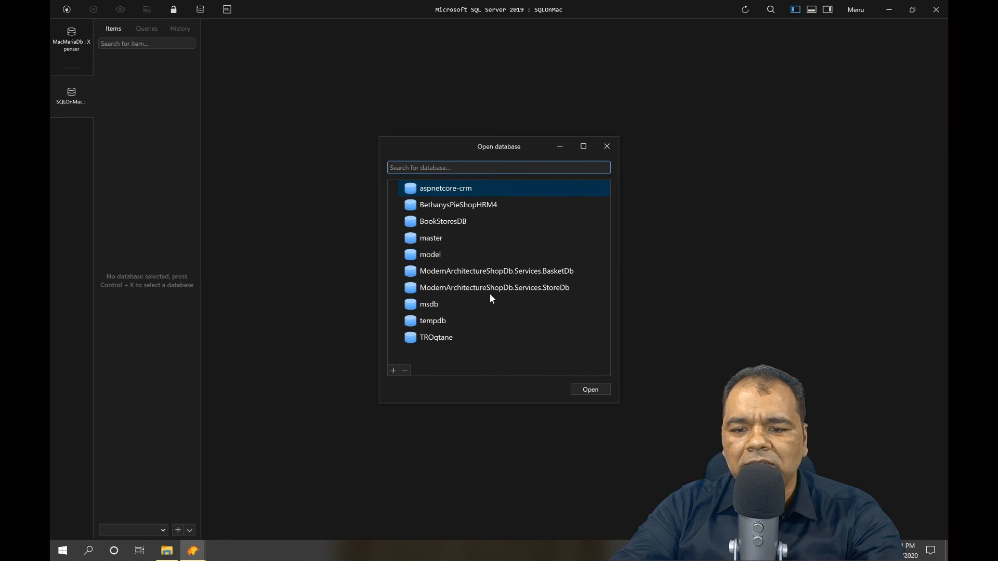
{"action": "double_click", "coordinate": [530, 272]}
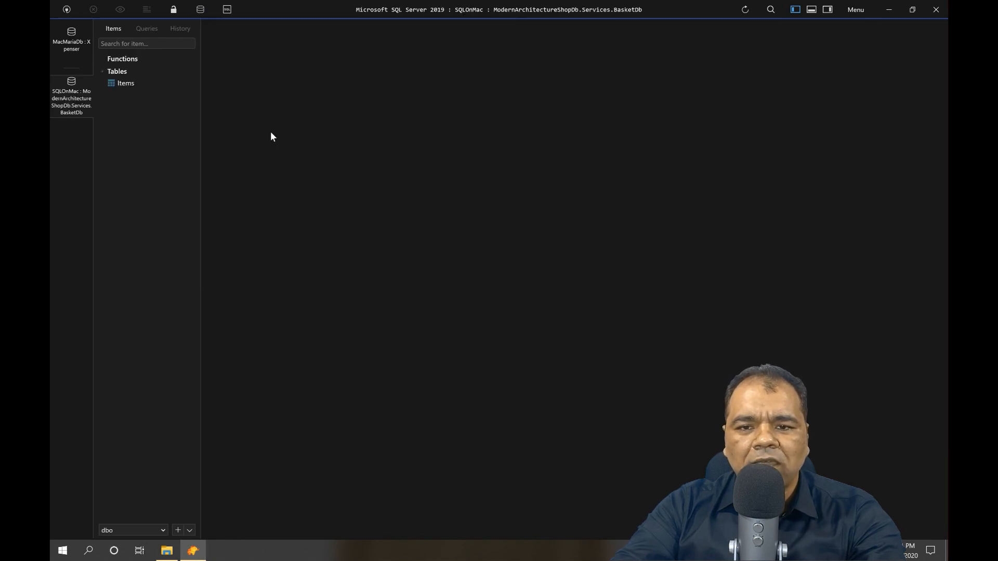
Switch between the MacMariaDb and SQLOnMac workspaces, ending on SQLOnMac BasketDb.
{"action": "left_click", "coordinate": [71, 47]}
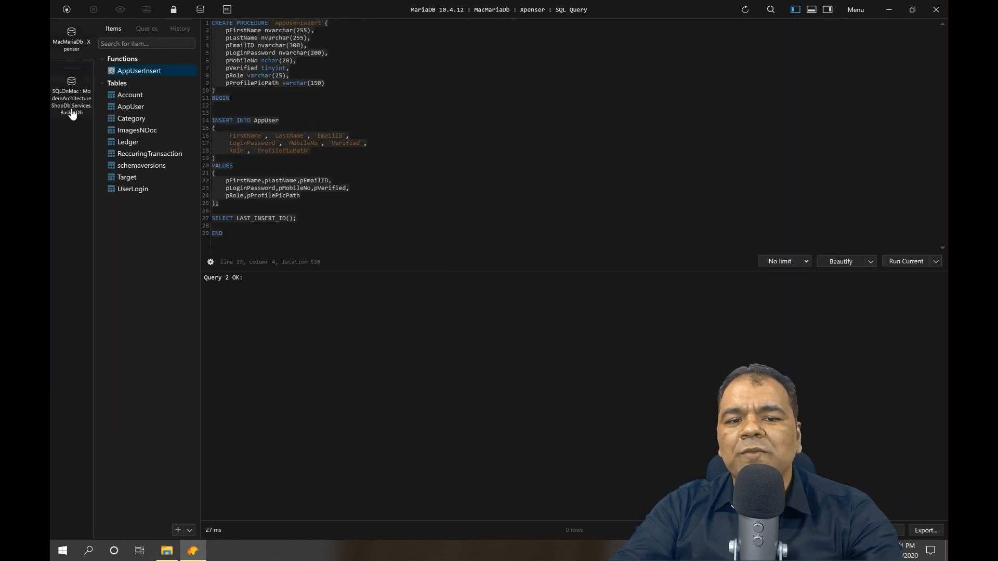
{"action": "left_click", "coordinate": [72, 114]}
{"action": "left_click", "coordinate": [73, 54]}
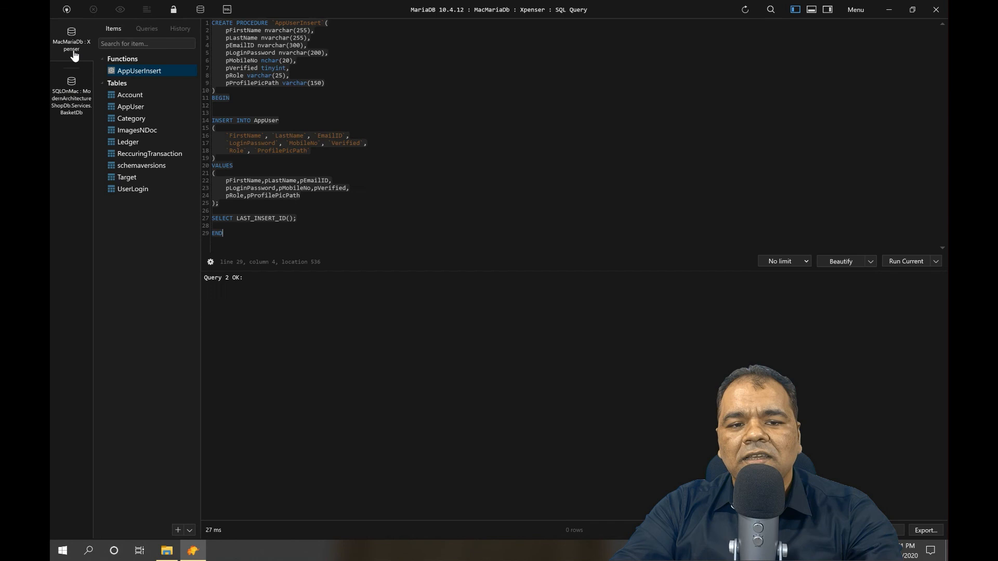
{"action": "left_click", "coordinate": [78, 100]}
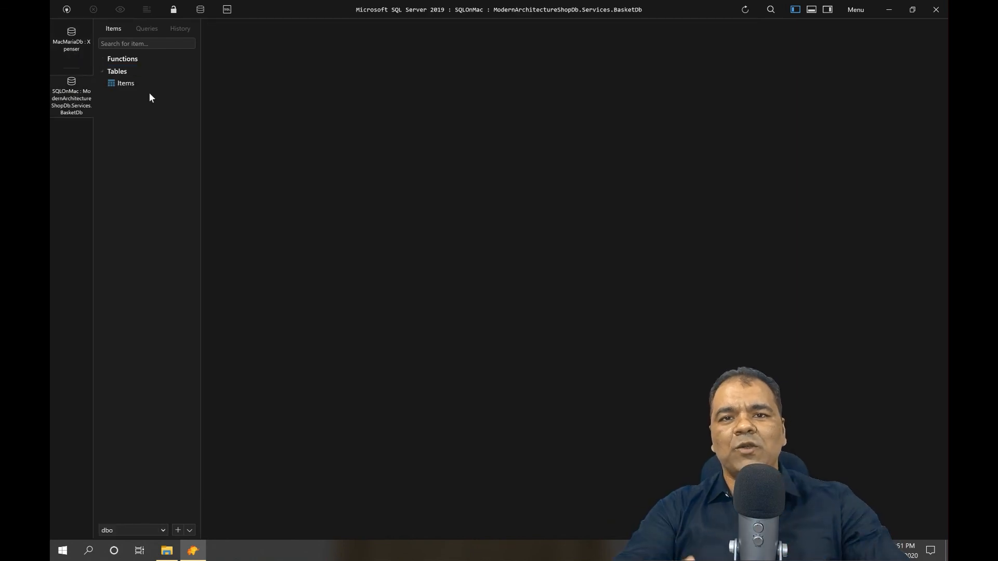